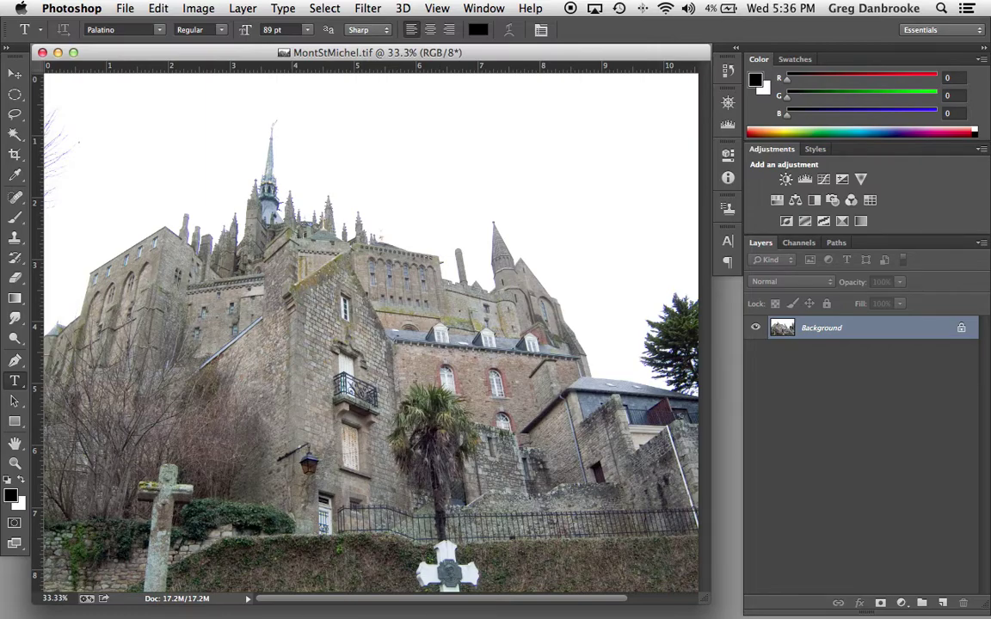
# Open Sky.CR2 through Camera Raw as a second Photoshop document.
pyautogui.doubleClick(851, 518)
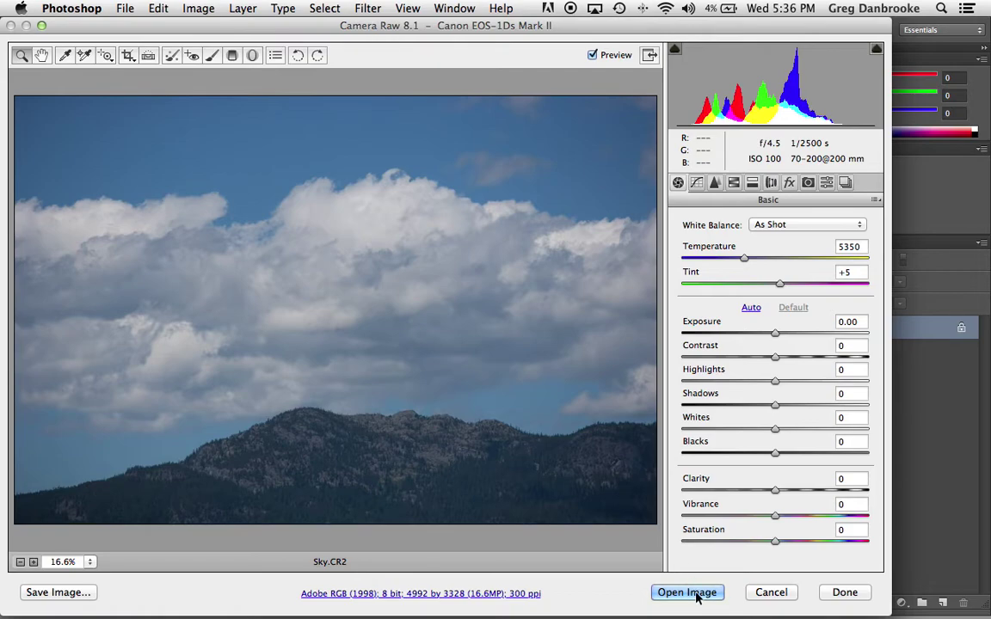
pyautogui.click(701, 592)
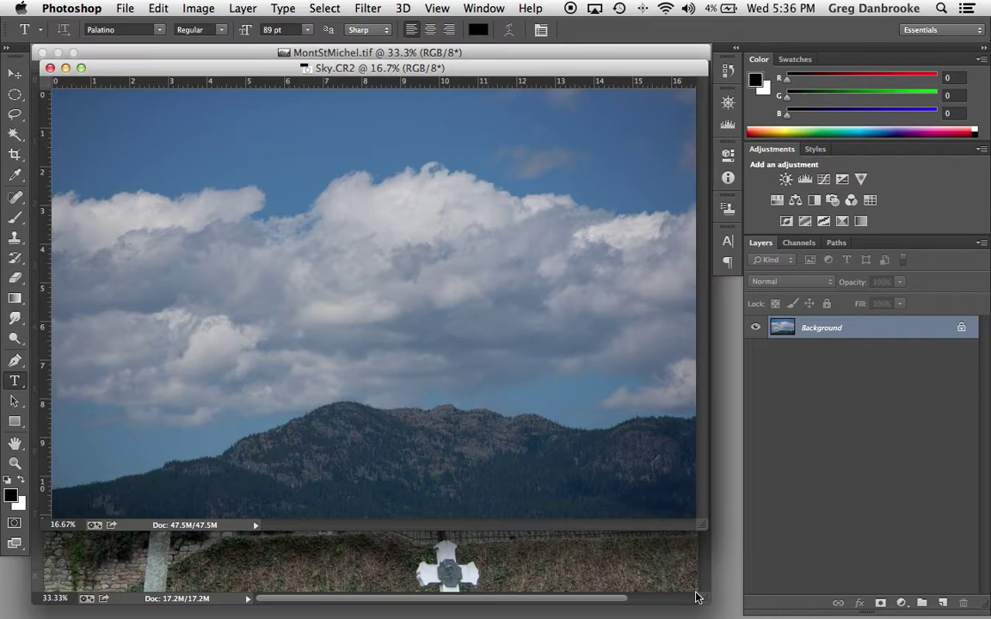
# Move the sky window aside and copy the sky image into MontStMichel.tif.
pyautogui.moveTo(553, 69); pyautogui.dragTo(803, 140)
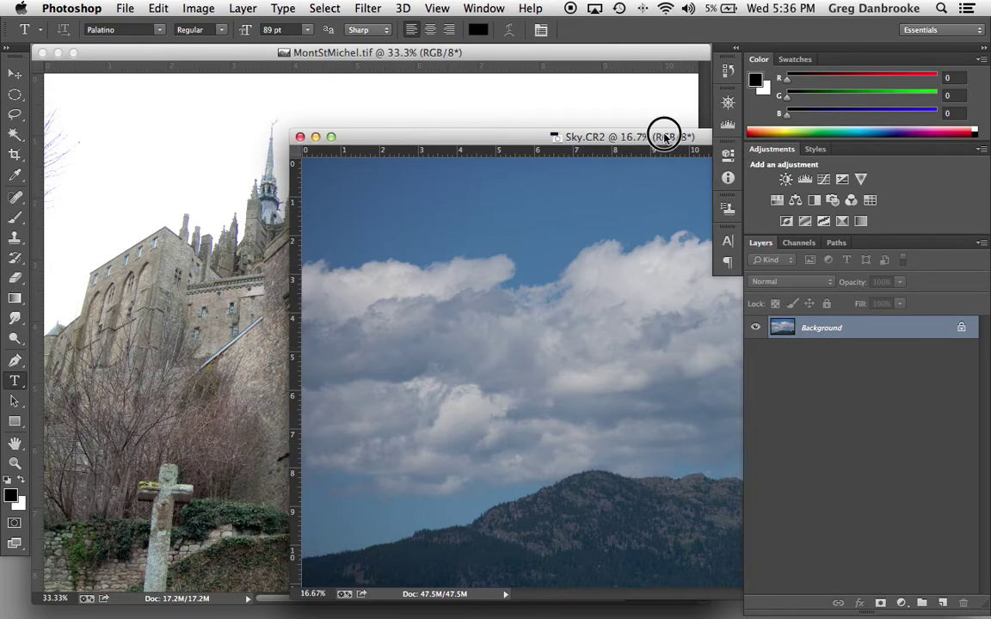
pyautogui.moveTo(667, 136); pyautogui.dragTo(648, 173)
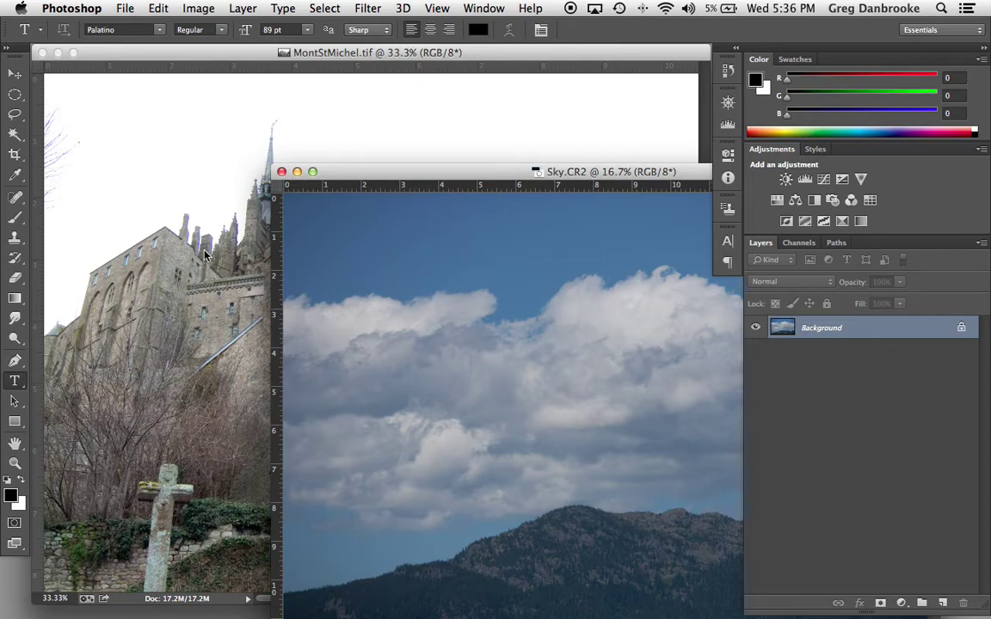
pyautogui.moveTo(422, 172); pyautogui.dragTo(498, 226)
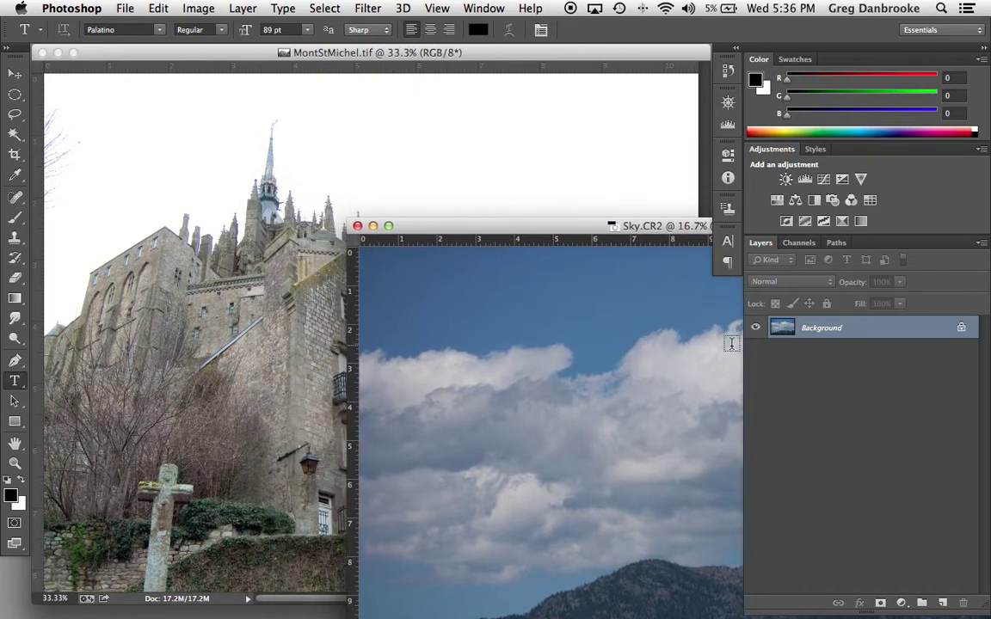
pyautogui.moveTo(782, 325); pyautogui.dragTo(211, 194)
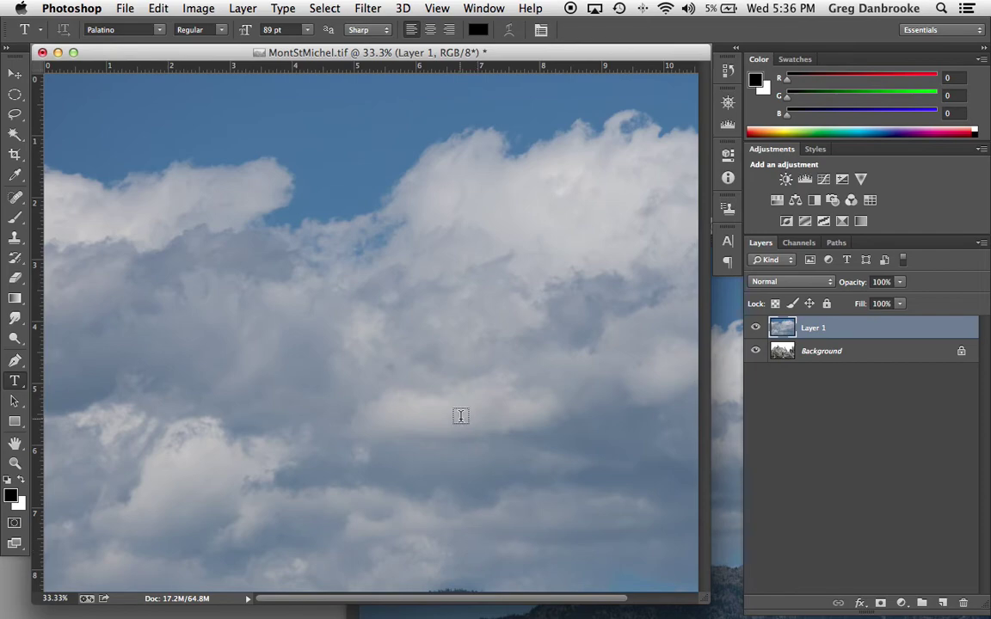
# Fit the composite full screen and shift the sky layer up to reveal the mountain.
pyautogui.press('f')
pyautogui.hscroll(5, 491, 404)
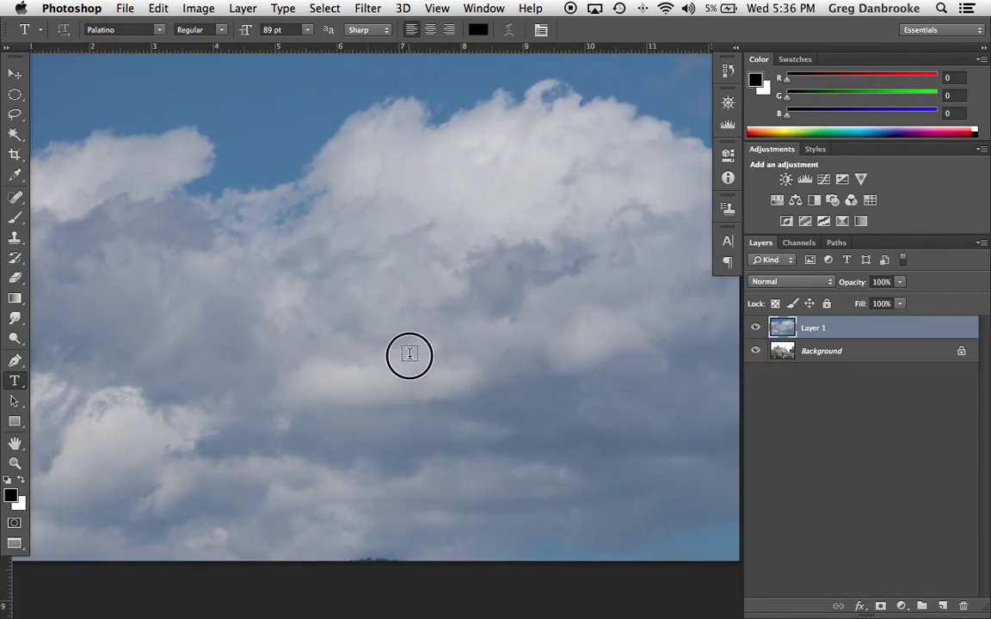
pyautogui.press('super+0')
pyautogui.press('v')
pyautogui.moveTo(409, 361); pyautogui.dragTo(398, 338)
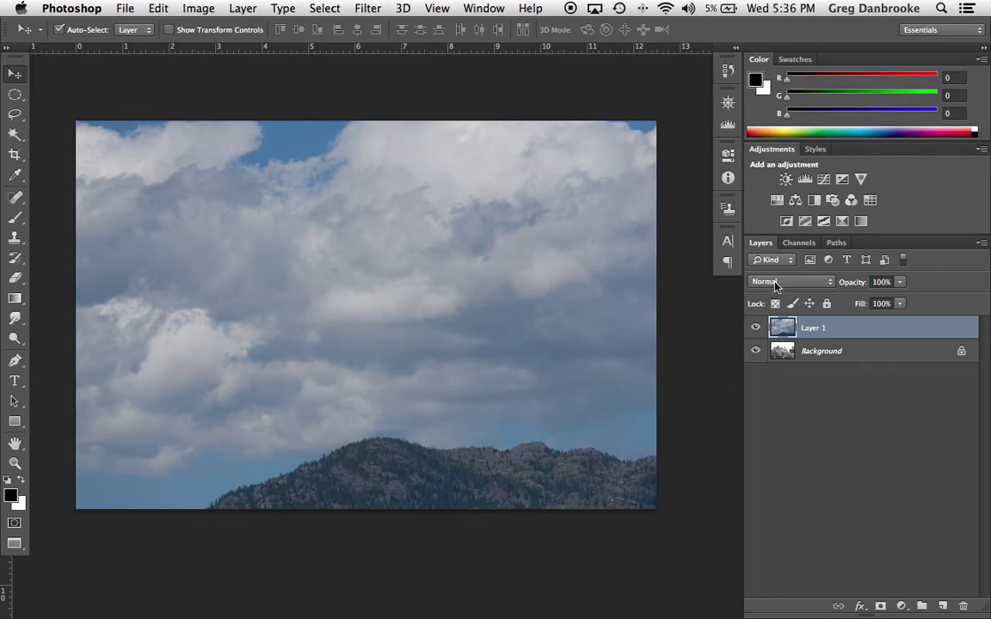
pyautogui.click(822, 282)
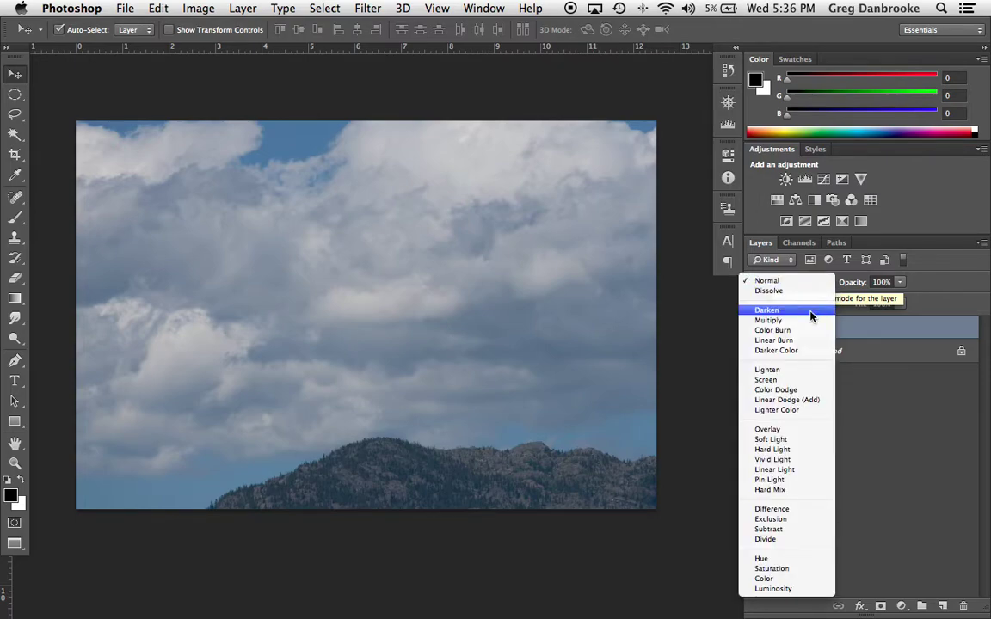
# Set Layer 1 to Darken, nudge it up-left, and toggle its visibility to compare.
pyautogui.click(809, 312)
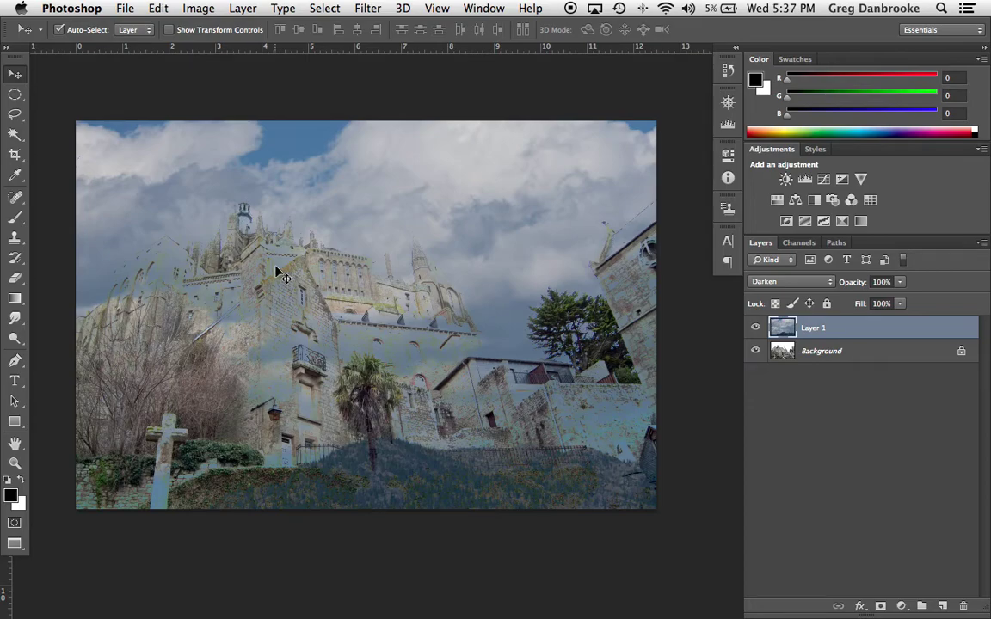
pyautogui.moveTo(519, 285); pyautogui.dragTo(513, 259)
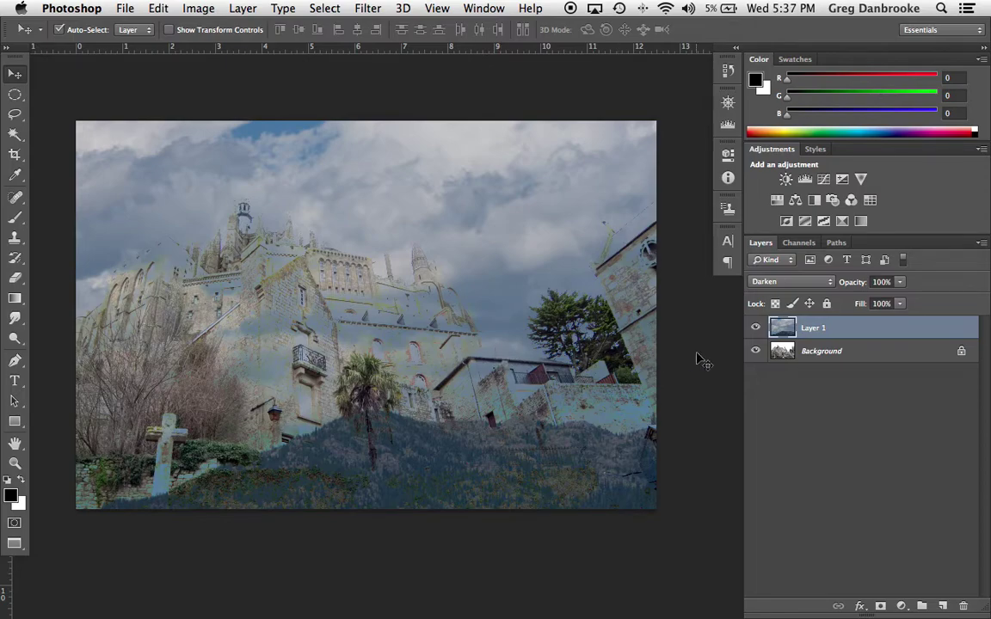
pyautogui.click(755, 328)
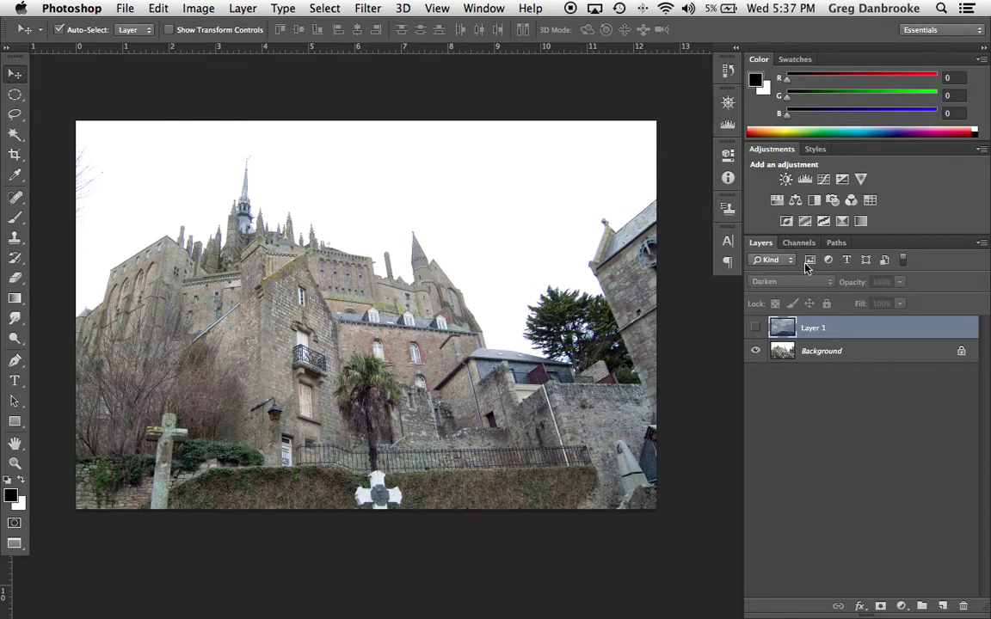
pyautogui.click(755, 328)
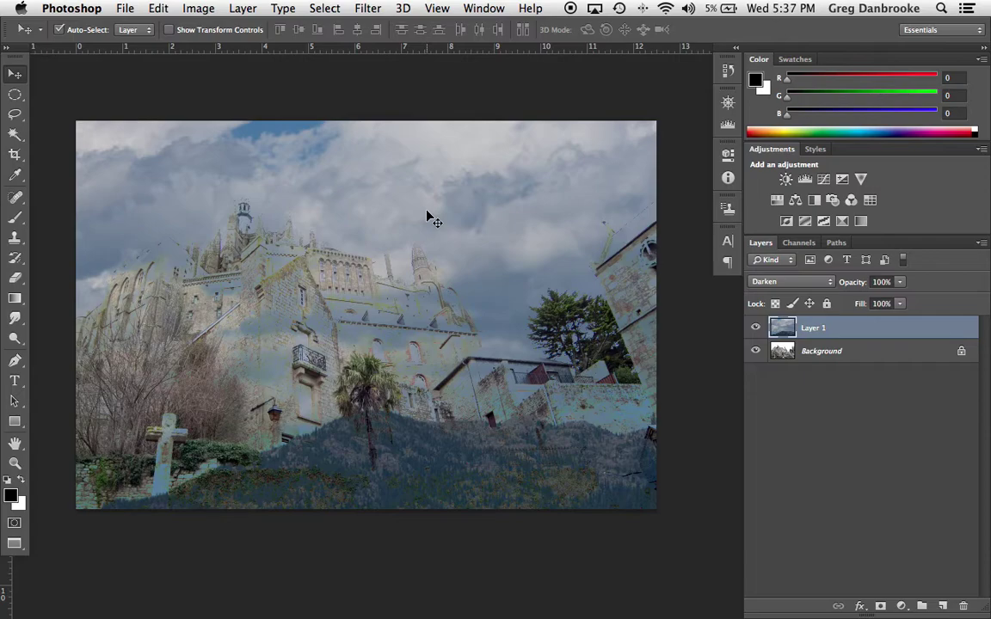
pyautogui.click(900, 605)
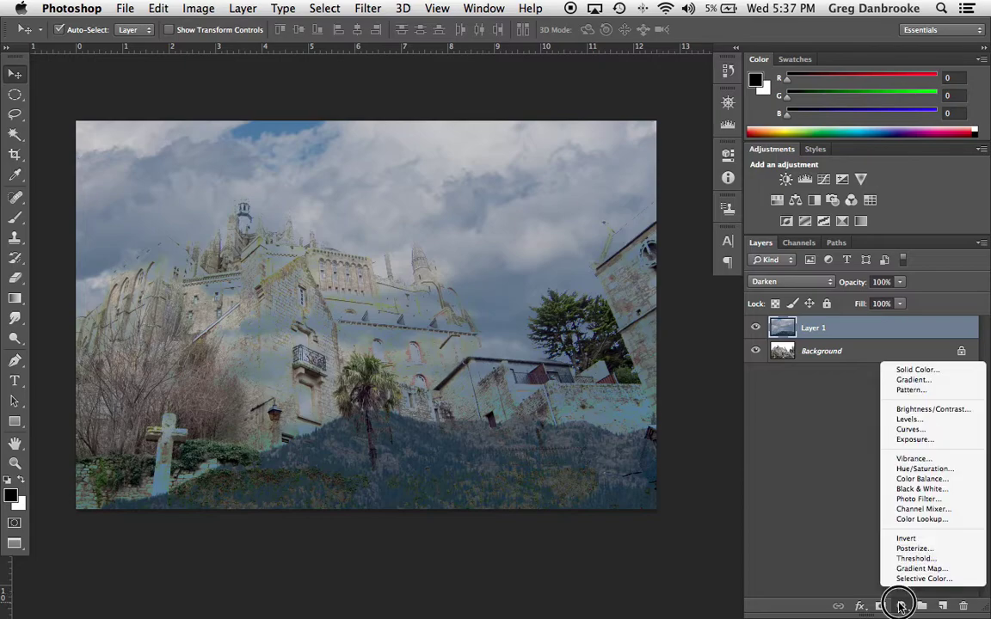
# Add a Levels adjustment layer with its midtone slider at 1.95.
pyautogui.click(931, 420)
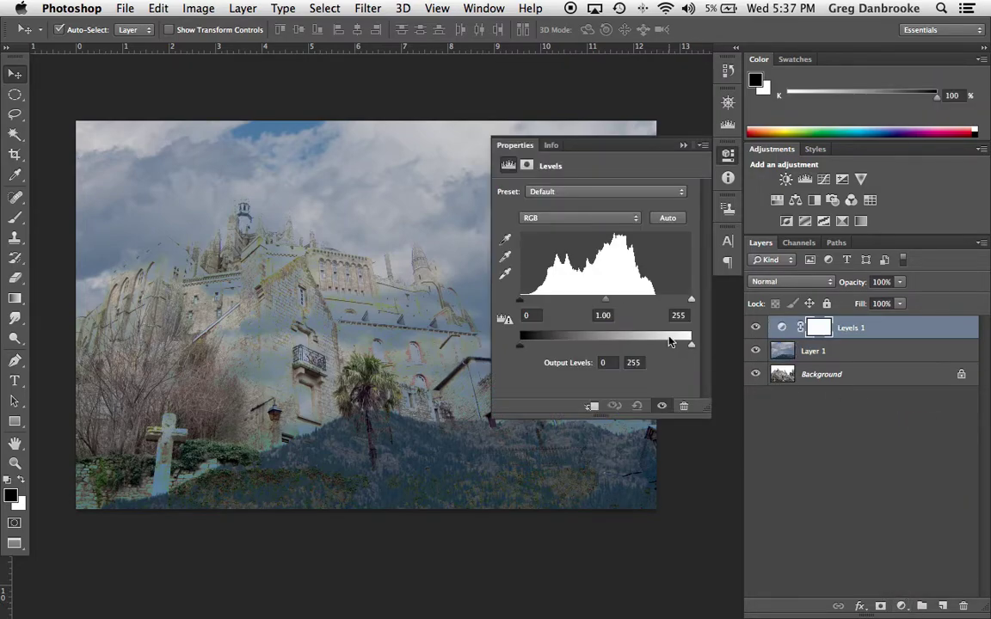
pyautogui.moveTo(605, 301); pyautogui.dragTo(567, 303)
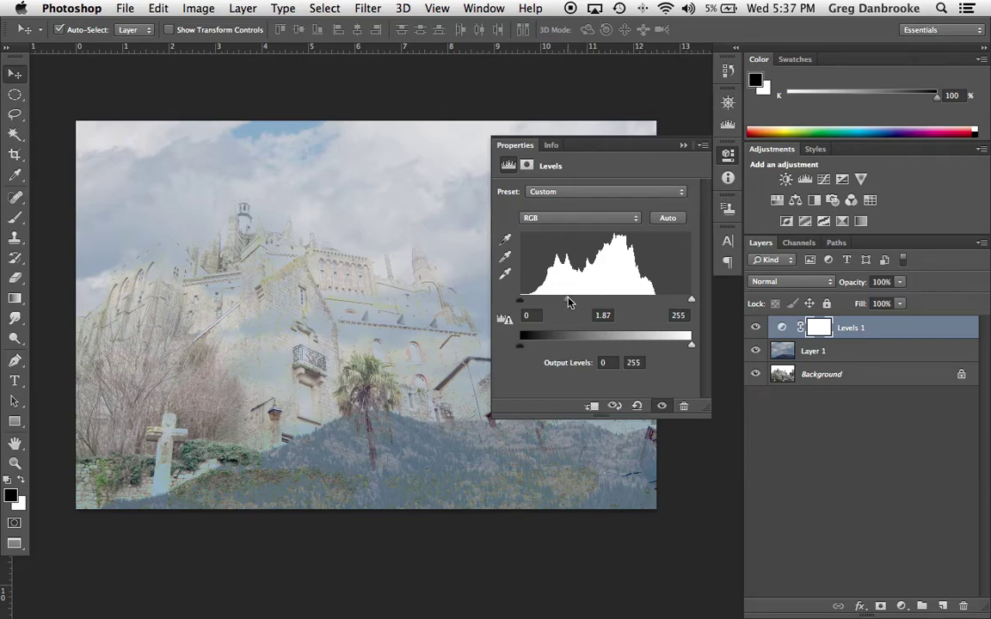
pyautogui.moveTo(567, 301)
pyautogui.mouseDown()
pyautogui.moveTo(549, 301)
pyautogui.moveTo(605, 301)
pyautogui.moveTo(553, 301)
pyautogui.moveTo(564, 301)
pyautogui.mouseUp()
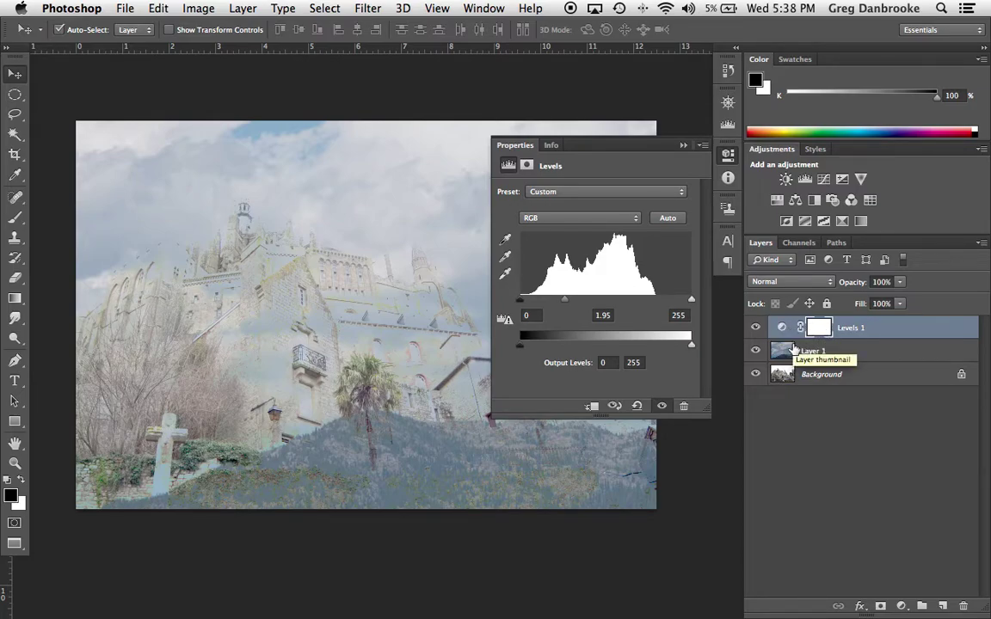
pyautogui.click(981, 245)
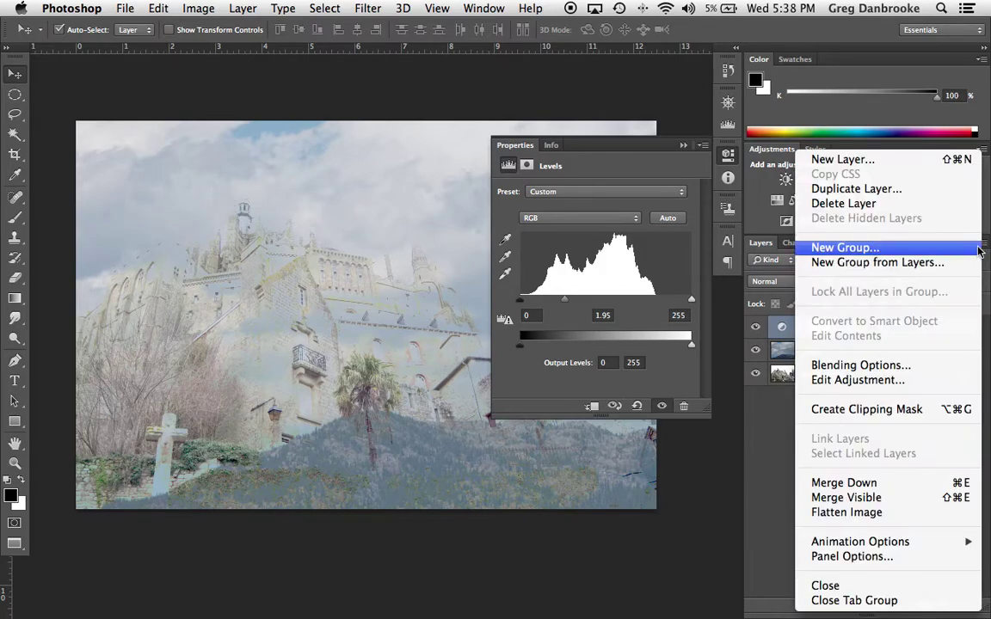
# Clip Levels 1 to Layer 1 and raise its midtone to 2.61.
pyautogui.click(865, 409)
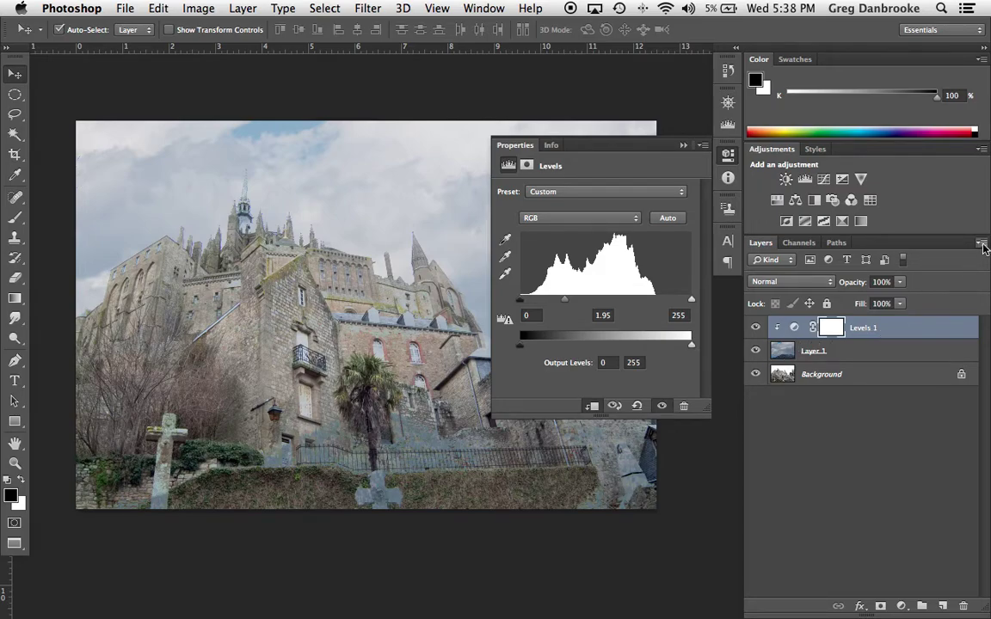
pyautogui.moveTo(890, 338)
pyautogui.mouseDown()
pyautogui.moveTo(847, 333)
pyautogui.moveTo(901, 345)
pyautogui.mouseUp()
pyautogui.moveTo(564, 299)
pyautogui.mouseDown()
pyautogui.moveTo(639, 303)
pyautogui.moveTo(549, 303)
pyautogui.mouseUp()
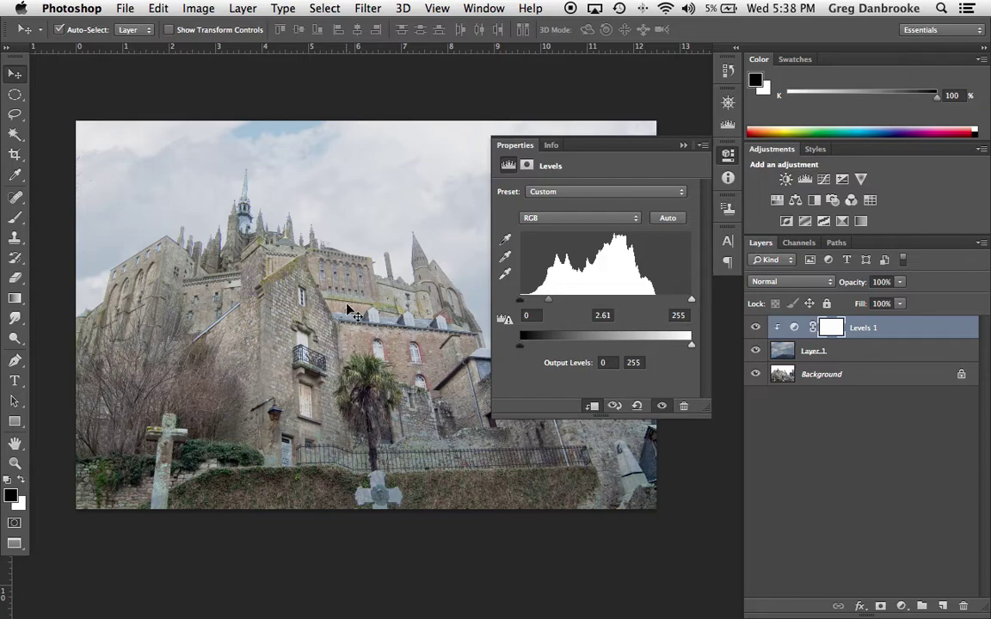
pyautogui.keyDown('super'); pyautogui.click(387, 316); pyautogui.keyUp('super')
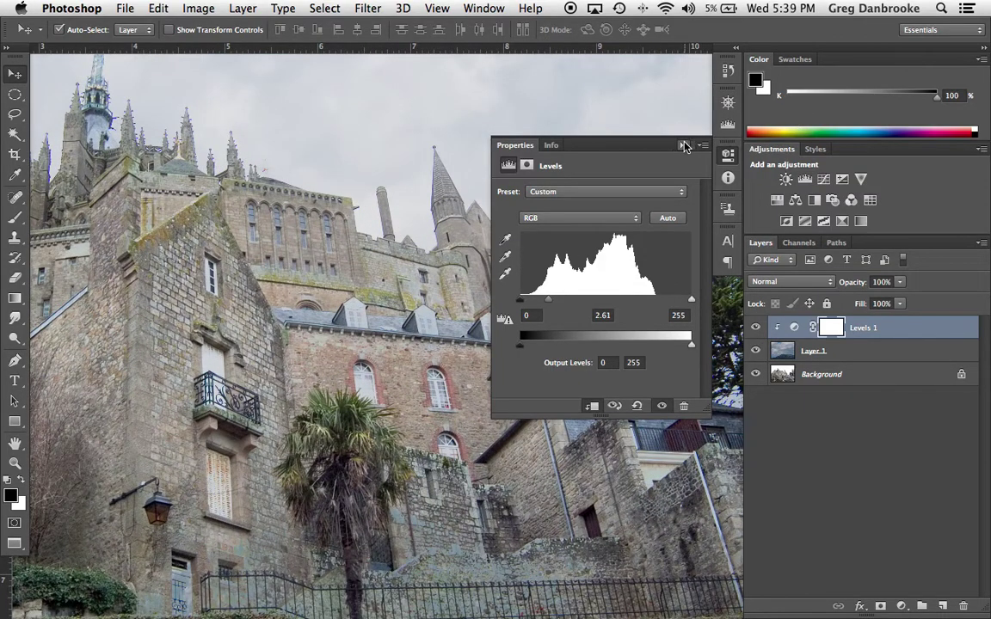
# Close the Levels properties, zoom onto the spires, and compare with the sky hidden and shown.
pyautogui.click(683, 146)
pyautogui.keyDown('super'); pyautogui.click(439, 339); pyautogui.keyUp('super')
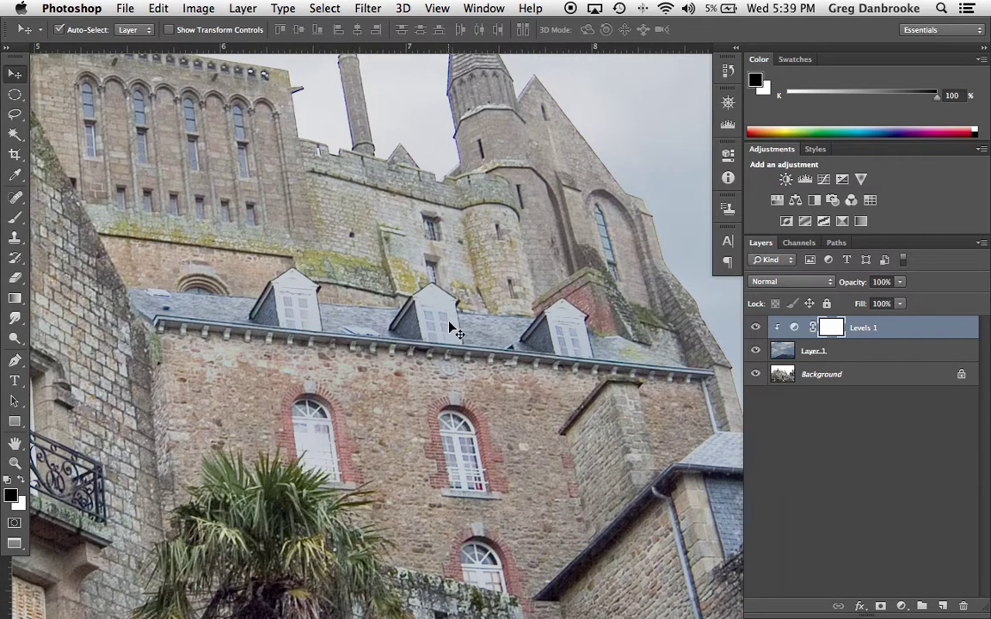
pyautogui.moveTo(204, 237); pyautogui.dragTo(593, 385)
pyautogui.click(756, 351)
pyautogui.click(756, 351)
pyautogui.click(756, 351)
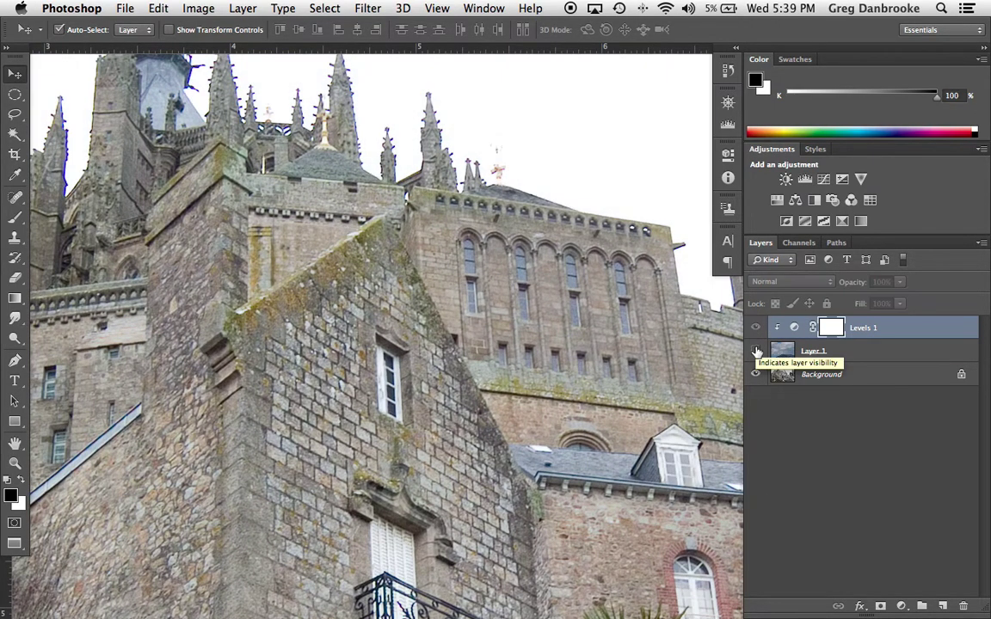
pyautogui.click(756, 351)
# Compare another part of the building with and without the sky, then zoom back out.
pyautogui.moveTo(658, 381); pyautogui.dragTo(482, 270)
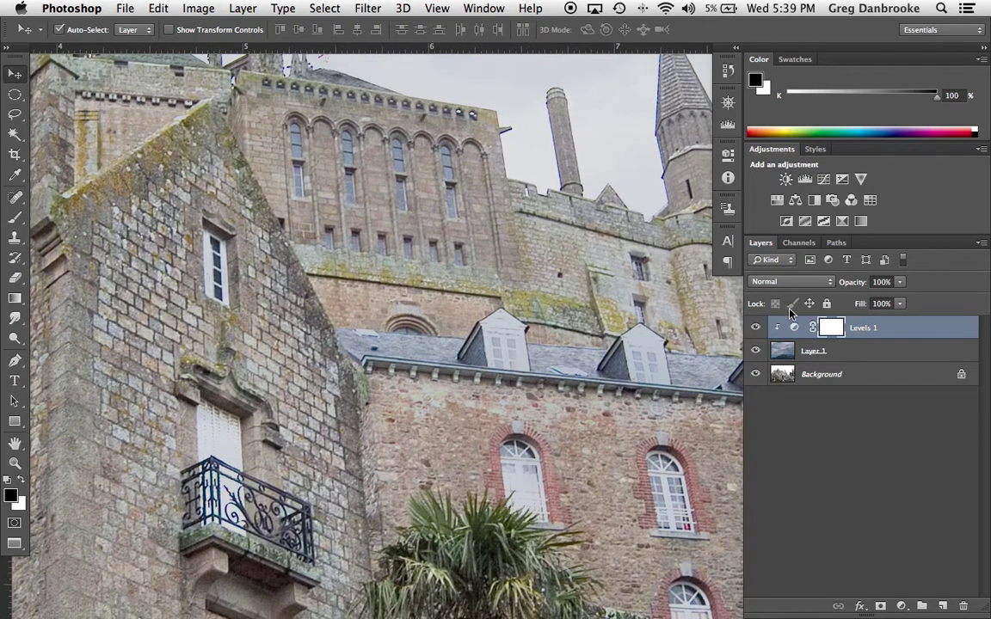
pyautogui.click(756, 351)
pyautogui.click(756, 351)
pyautogui.click(755, 350)
pyautogui.click(755, 351)
pyautogui.moveTo(565, 351); pyautogui.dragTo(471, 333)
pyautogui.keyDown('alt'); pyautogui.click(565, 351); pyautogui.keyUp('alt')
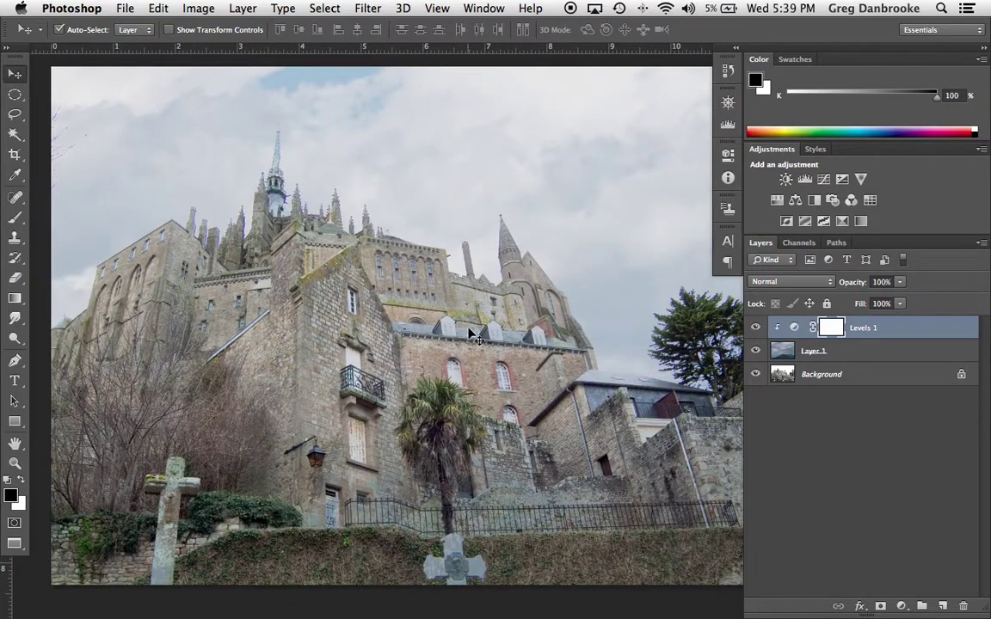
# Select Layer 1, check it once more, and add a white layer mask.
pyautogui.click(762, 348)
pyautogui.click(756, 351)
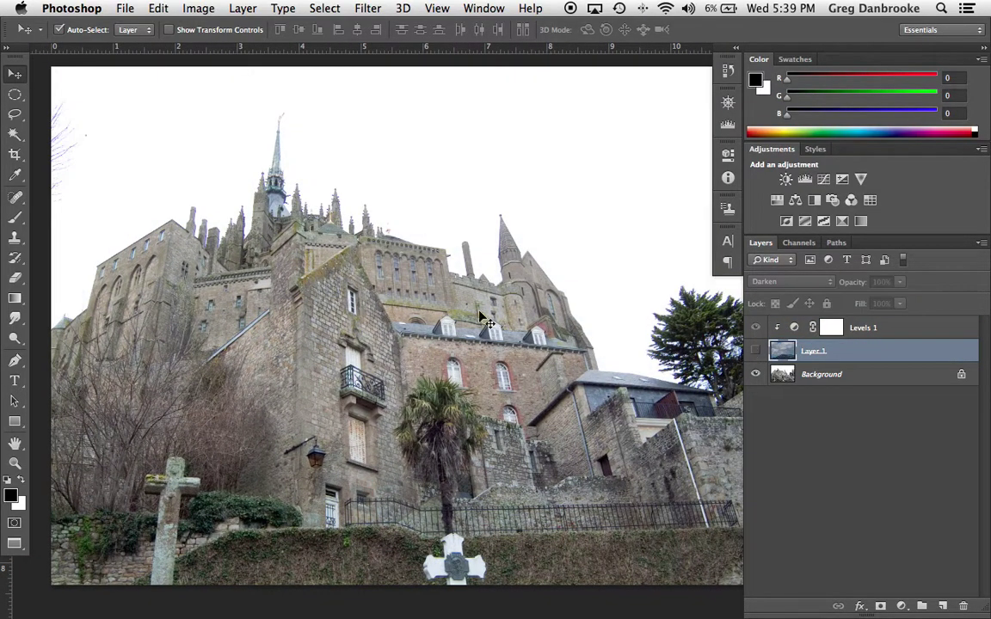
pyautogui.click(756, 351)
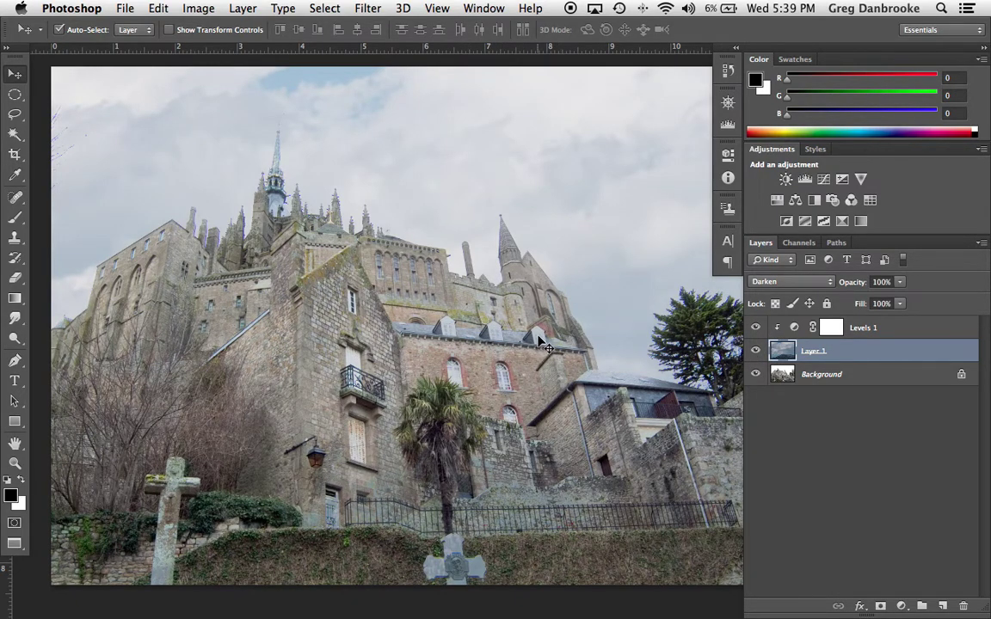
pyautogui.click(880, 607)
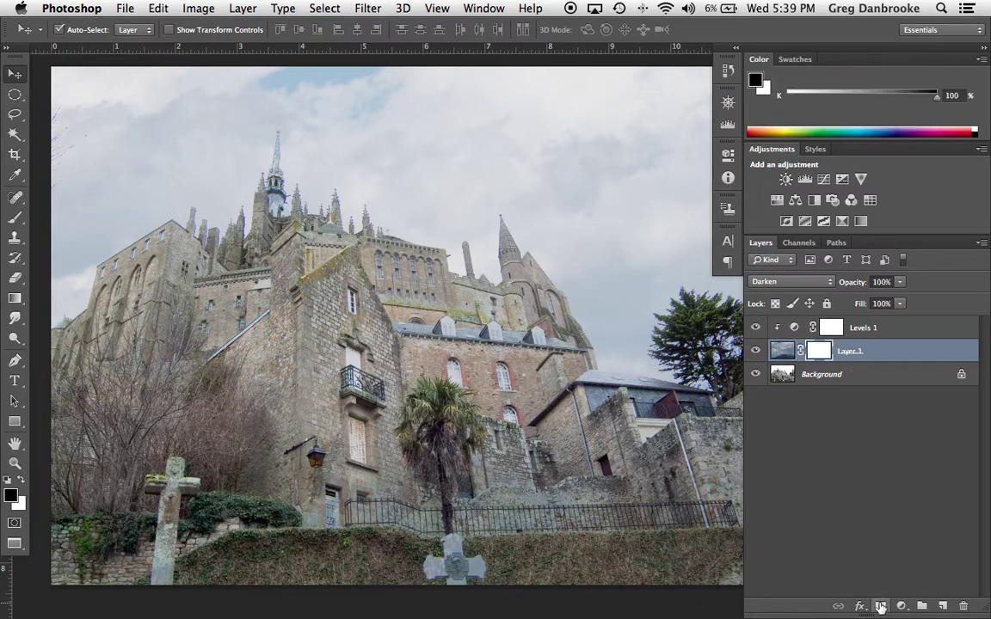
# Paint black on Layer 1's mask across the middle dormer to hide the sky there.
pyautogui.press('b')
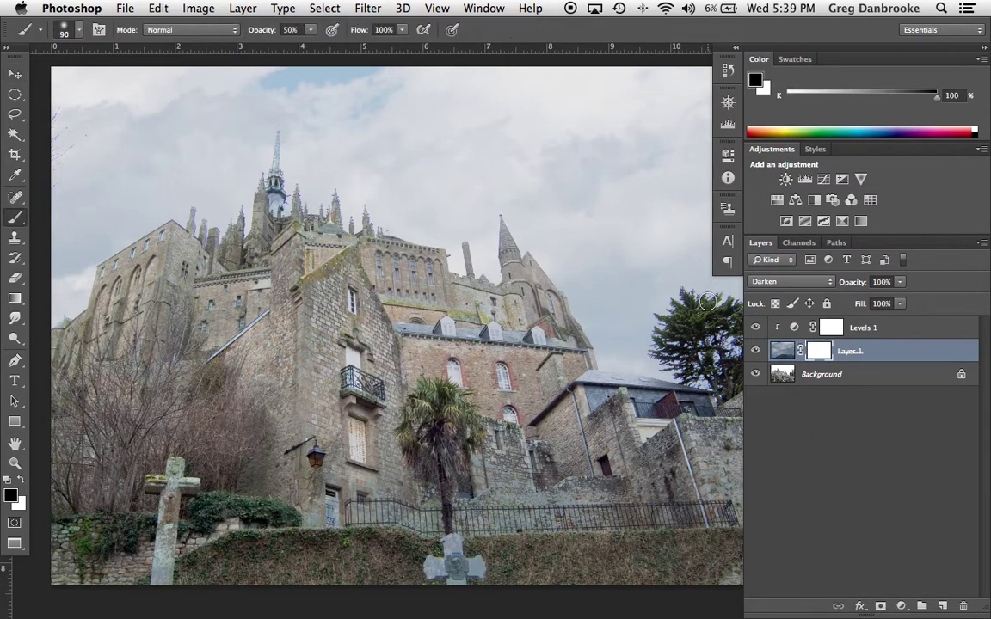
pyautogui.press('x')
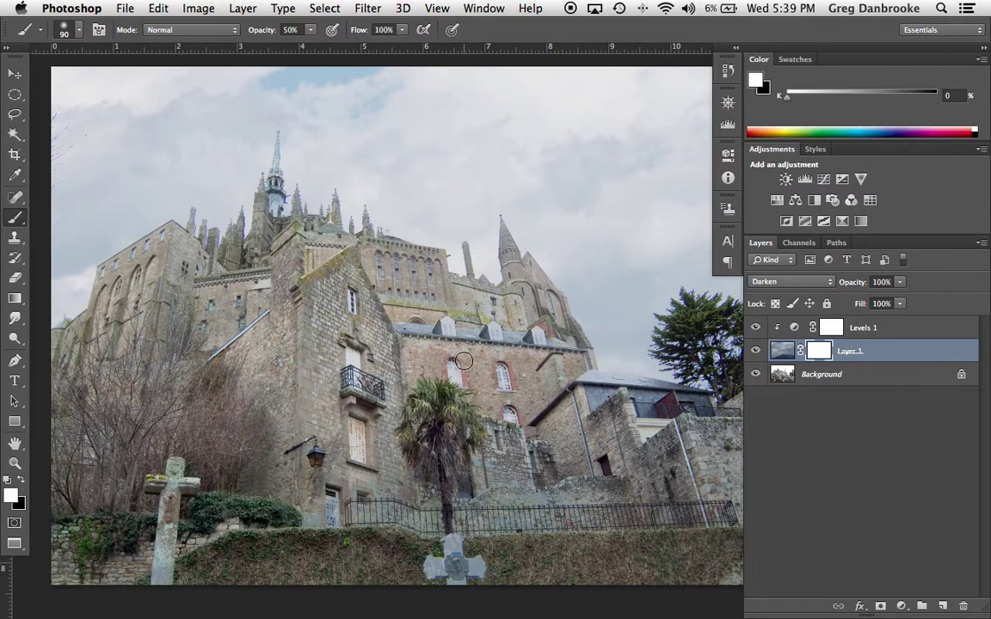
pyautogui.press('x')
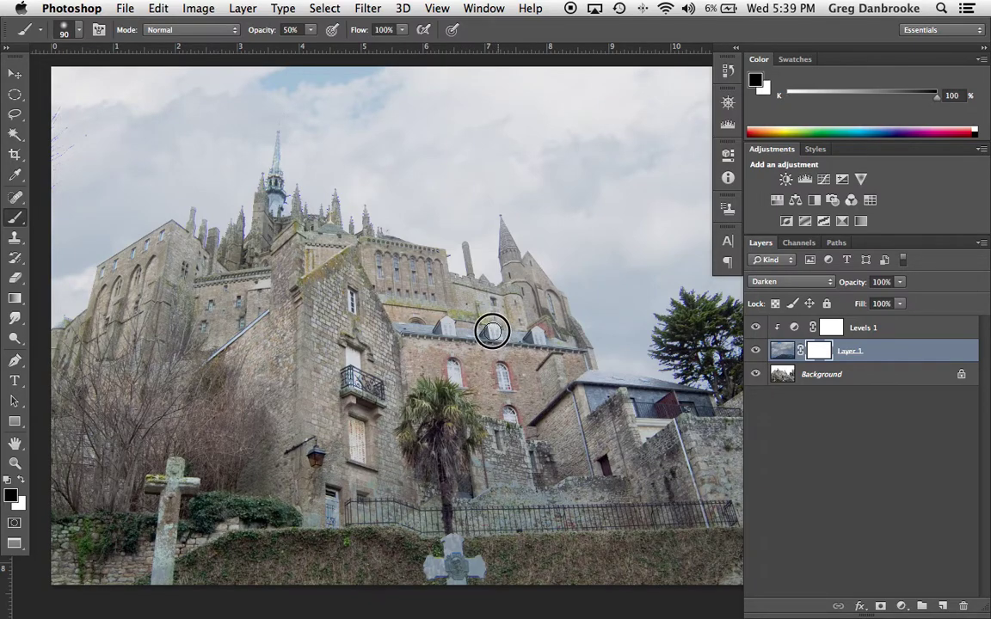
pyautogui.keyDown('super'); pyautogui.click(441, 327); pyautogui.keyUp('super')
pyautogui.keyDown('super'); pyautogui.click(441, 328); pyautogui.keyUp('super')
pyautogui.press('0')
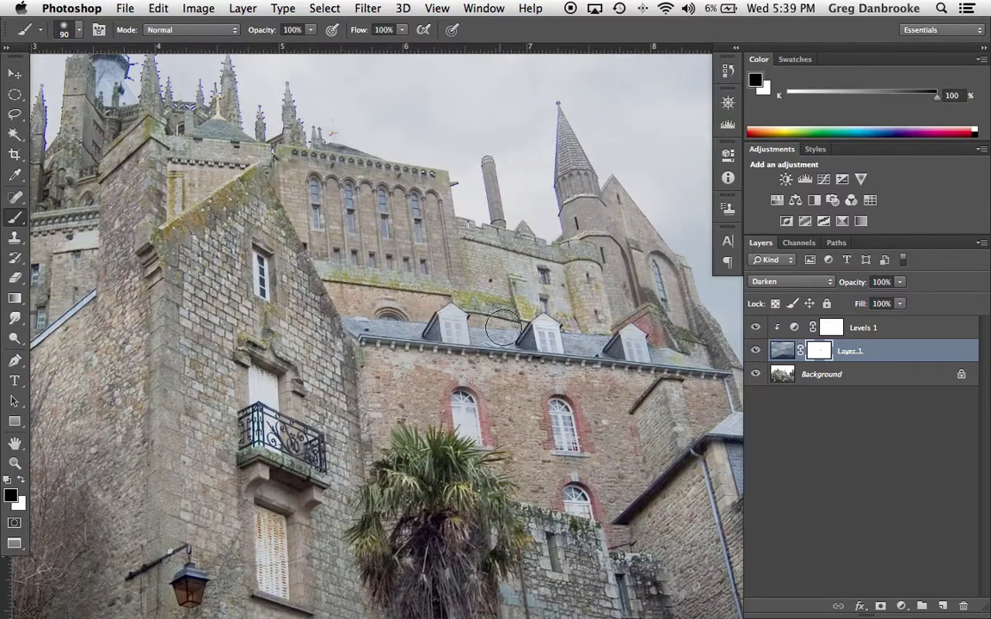
pyautogui.moveTo(520, 342)
pyautogui.mouseDown()
pyautogui.moveTo(579, 326)
pyautogui.moveTo(630, 344)
pyautogui.mouseUp()
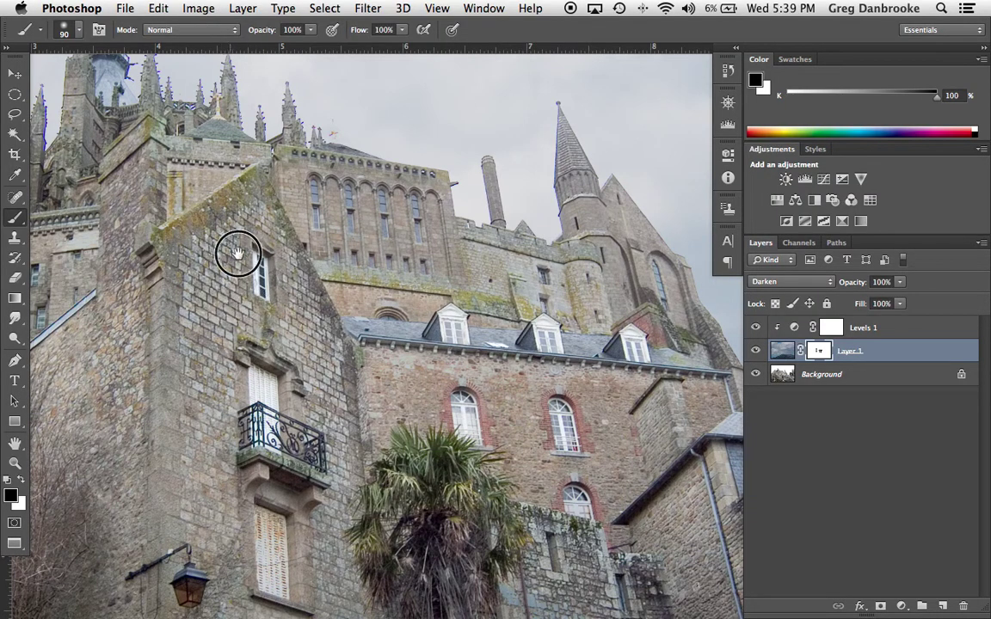
# Enlarge the brush to 175 near the spires and compare with the mask disabled and enabled.
pyautogui.moveTo(239, 251); pyautogui.dragTo(631, 353)
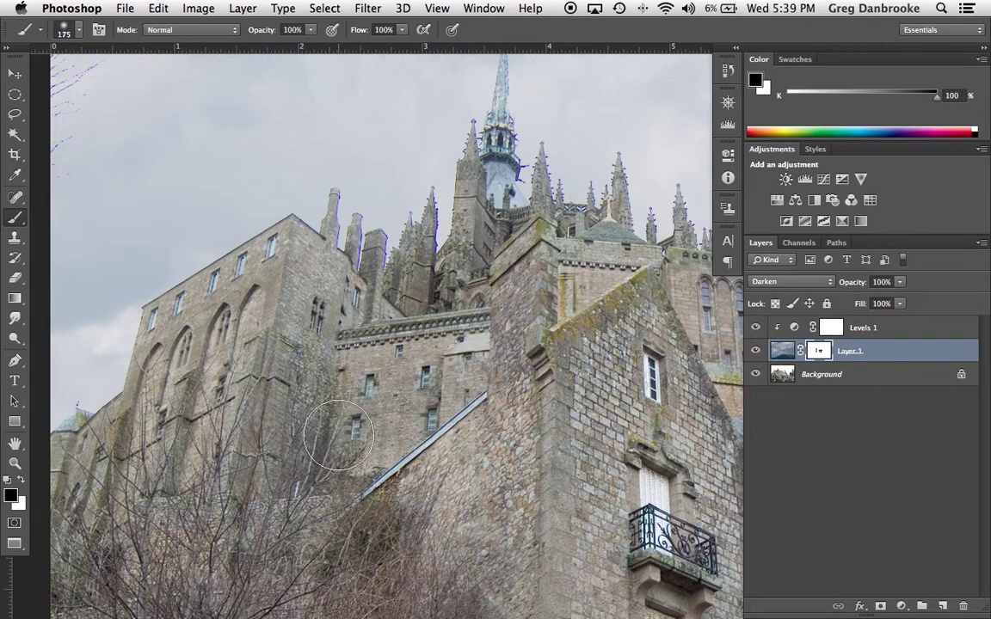
pyautogui.press(']')
pyautogui.press(']')
pyautogui.press(']')
pyautogui.press(']')
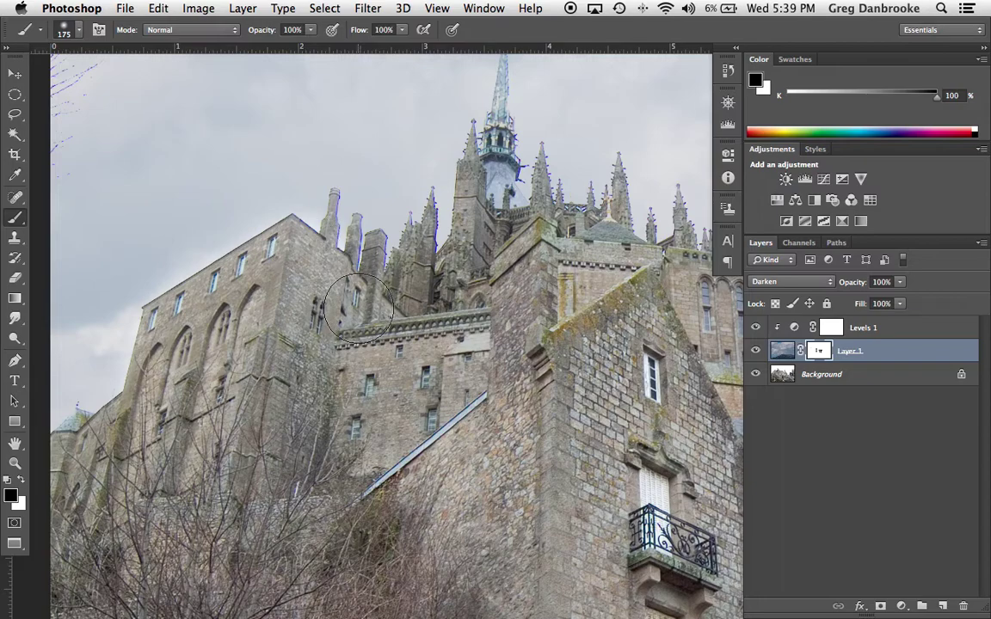
pyautogui.keyDown('shift'); pyautogui.click(821, 351); pyautogui.keyUp('shift')
pyautogui.keyDown('shift'); pyautogui.click(821, 351); pyautogui.keyUp('shift')
pyautogui.keyDown('shift'); pyautogui.click(822, 351); pyautogui.keyUp('shift')
pyautogui.keyDown('shift'); pyautogui.click(821, 351); pyautogui.keyUp('shift')
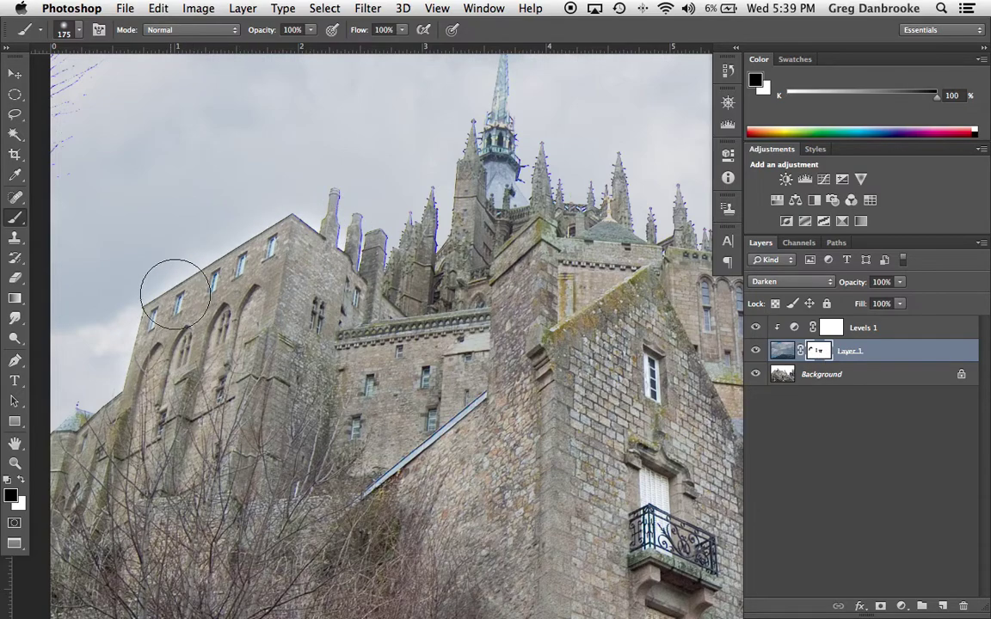
pyautogui.press('super+z')
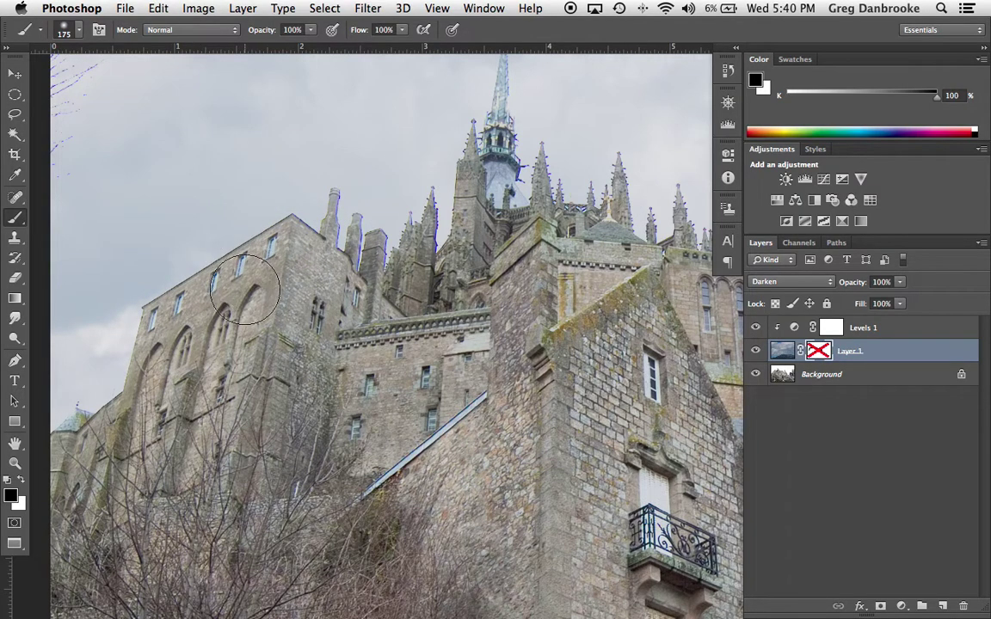
# Set the brush to 100% hardness and size 90, and view Layer 1's mask alone.
pyautogui.rightClick(246, 292)
pyautogui.moveTo(328, 360); pyautogui.dragTo(426, 359)
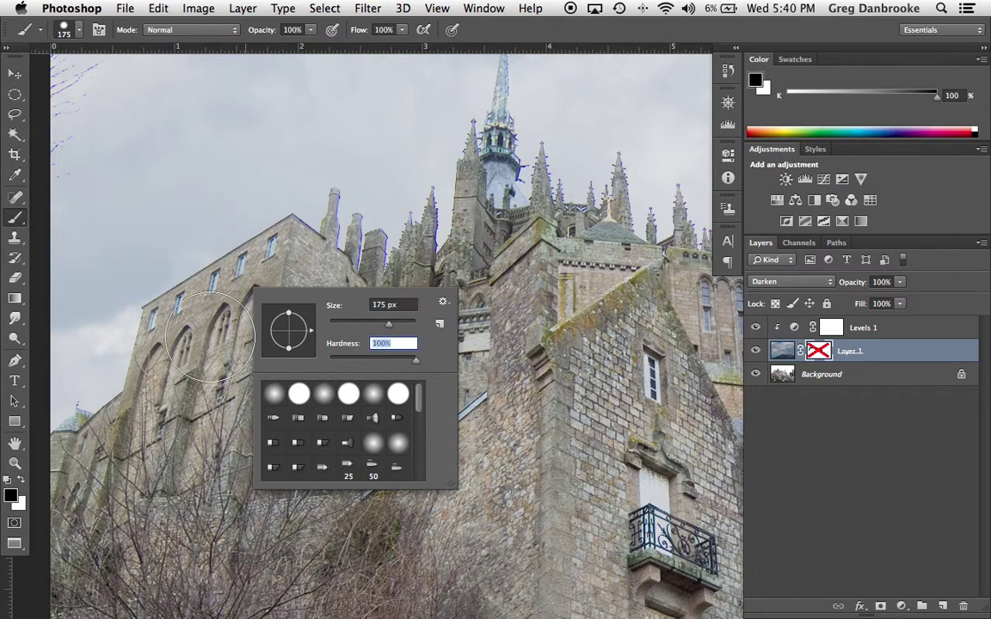
pyautogui.press('Return')
pyautogui.press('[')
pyautogui.press('[')
pyautogui.press('[')
pyautogui.press('[')
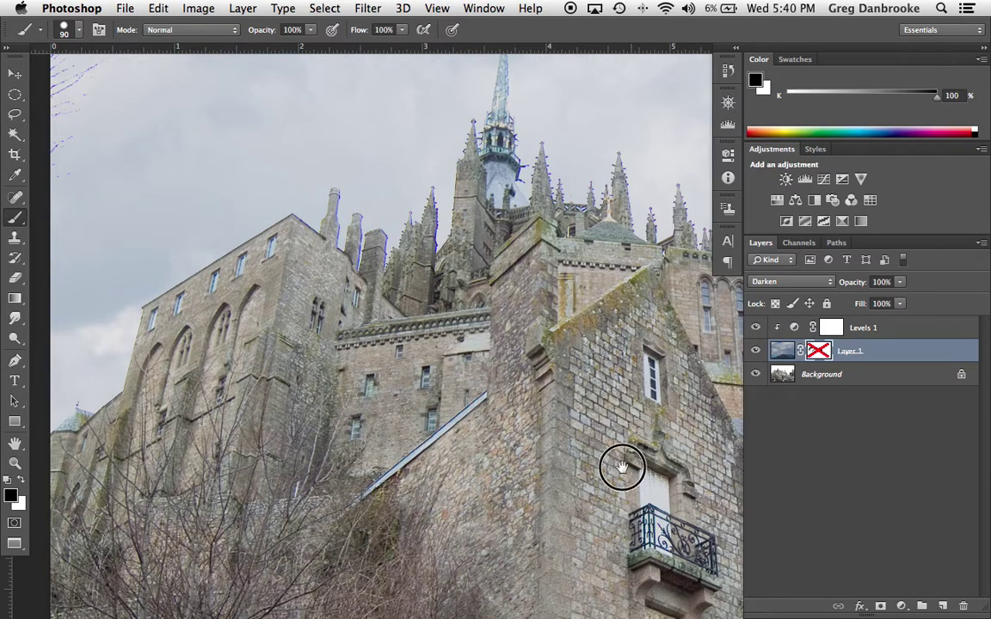
pyautogui.hscroll(10, 494, 391)
pyautogui.scroll(-5, 494, 392)
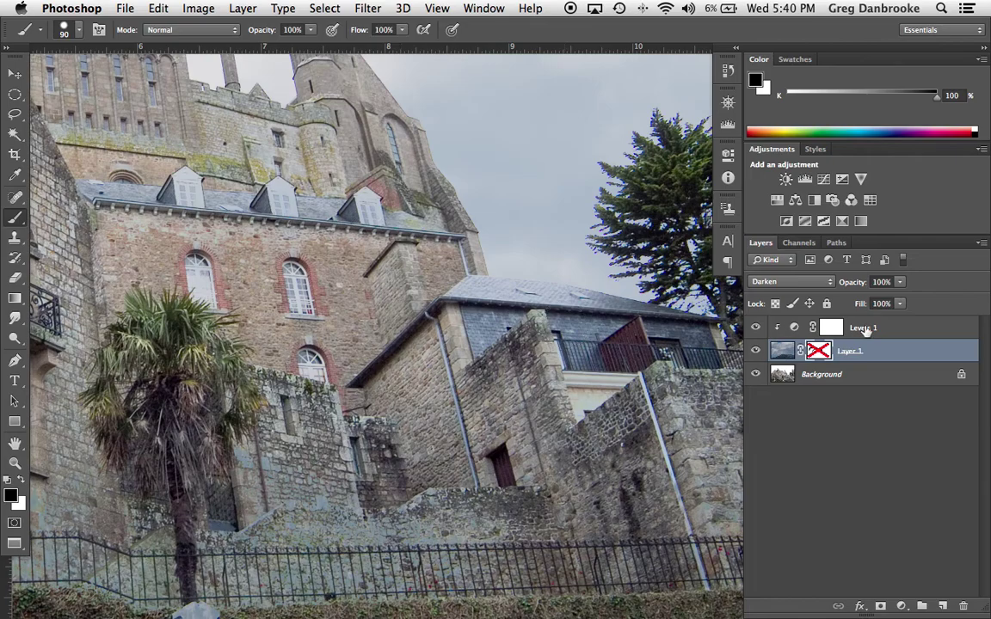
pyautogui.keyDown('alt'); pyautogui.click(809, 349); pyautogui.keyUp('alt')
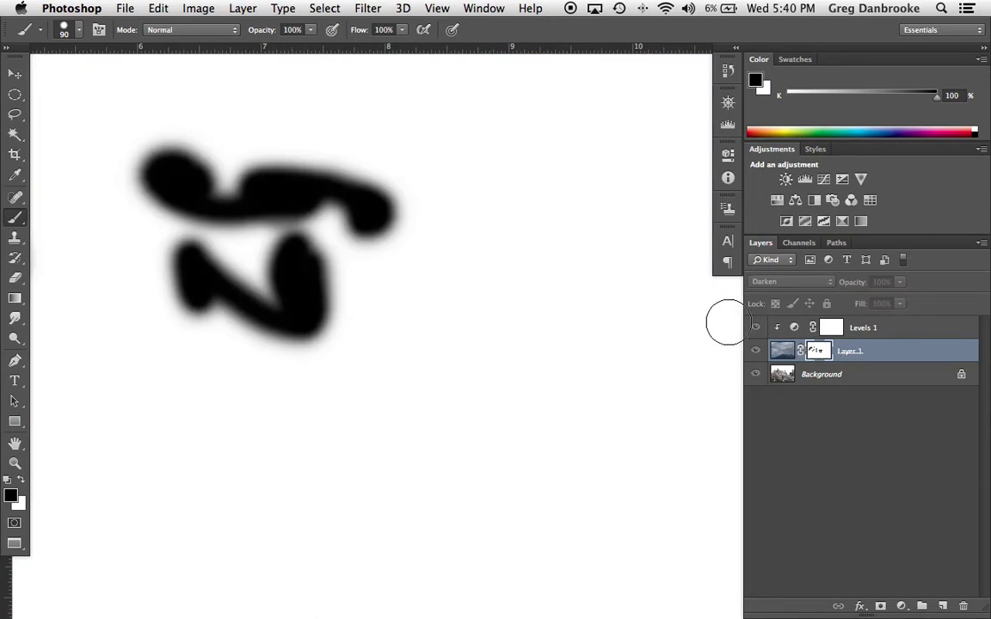
pyautogui.keyDown('alt'); pyautogui.click(817, 350); pyautogui.keyUp('alt')
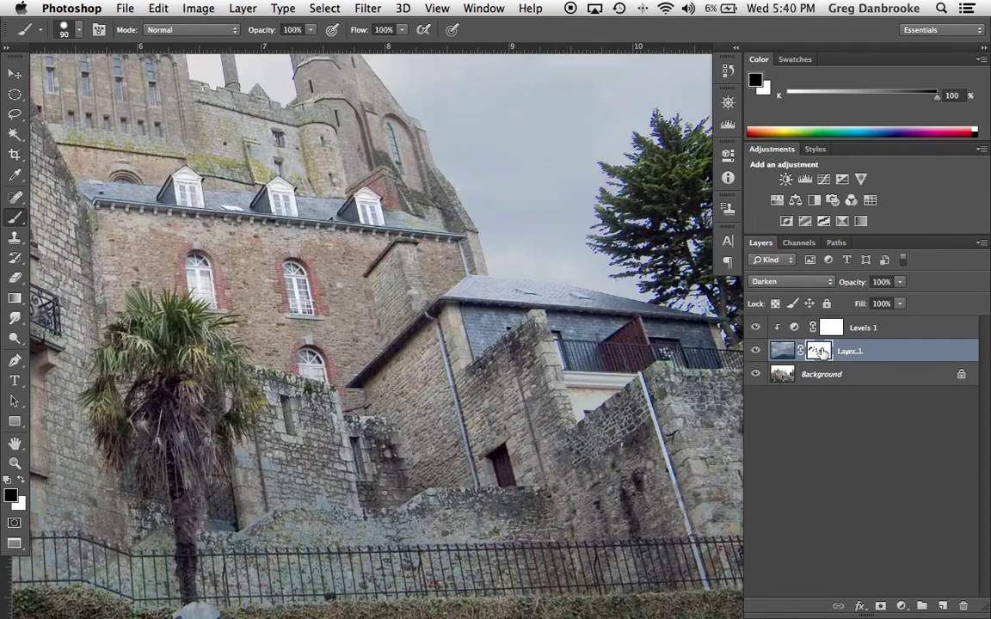
# Mask the sky out around the roofs, then with a 200 brush over the hedge cross.
pyautogui.moveTo(507, 305)
pyautogui.mouseDown()
pyautogui.moveTo(533, 298)
pyautogui.moveTo(571, 314)
pyautogui.mouseUp()
pyautogui.moveTo(426, 293); pyautogui.dragTo(477, 340)
pyautogui.scroll(-5, 478, 340)
pyautogui.scroll(-3, 467, 223)
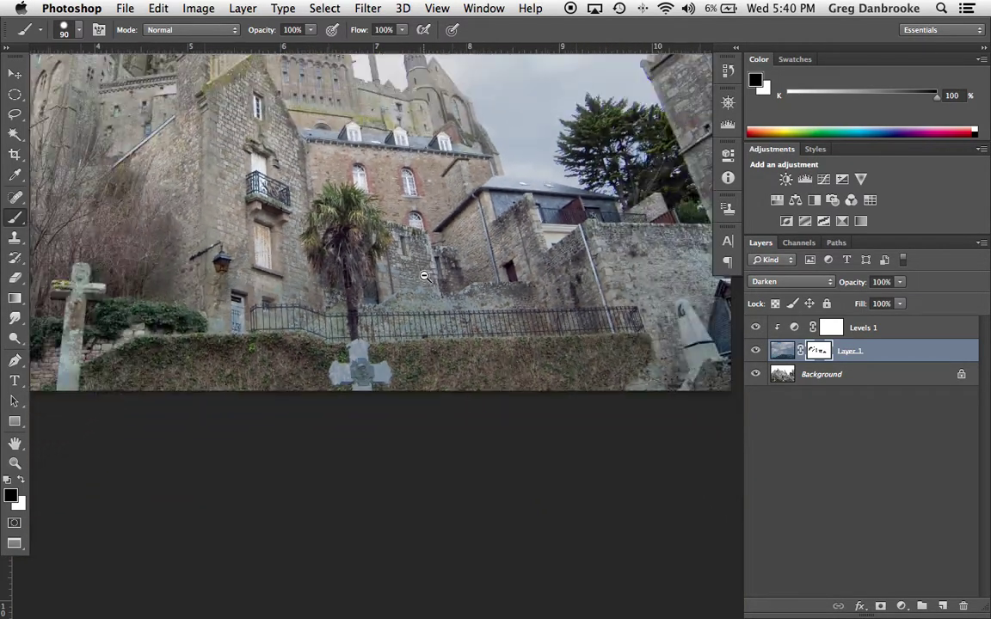
pyautogui.click(755, 351)
pyautogui.click(755, 351)
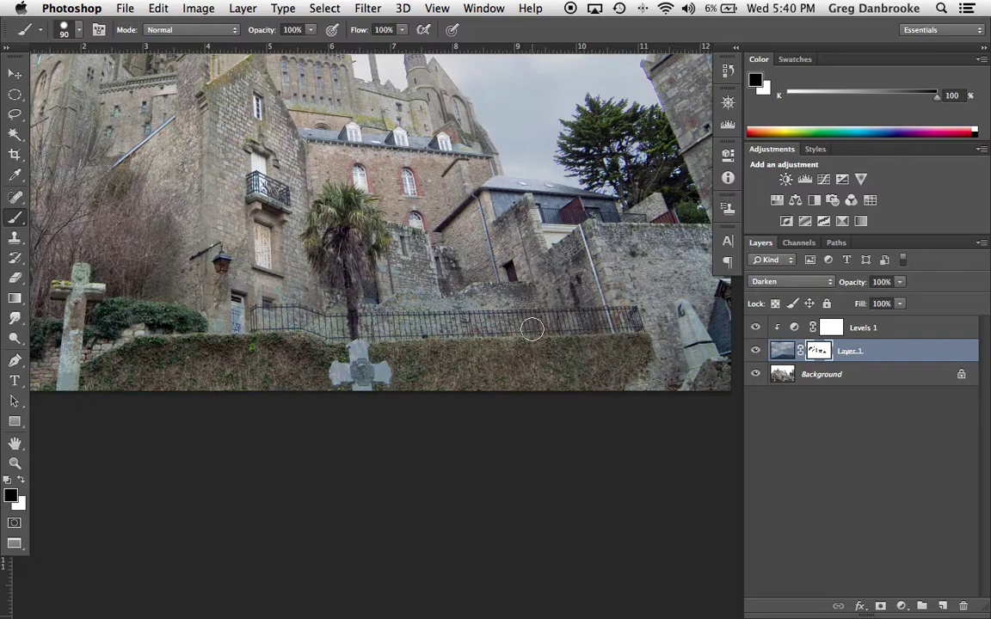
pyautogui.press(']')
pyautogui.press(']')
pyautogui.press(']')
pyautogui.press(']')
pyautogui.press(']')
pyautogui.moveTo(360, 348); pyautogui.dragTo(353, 372)
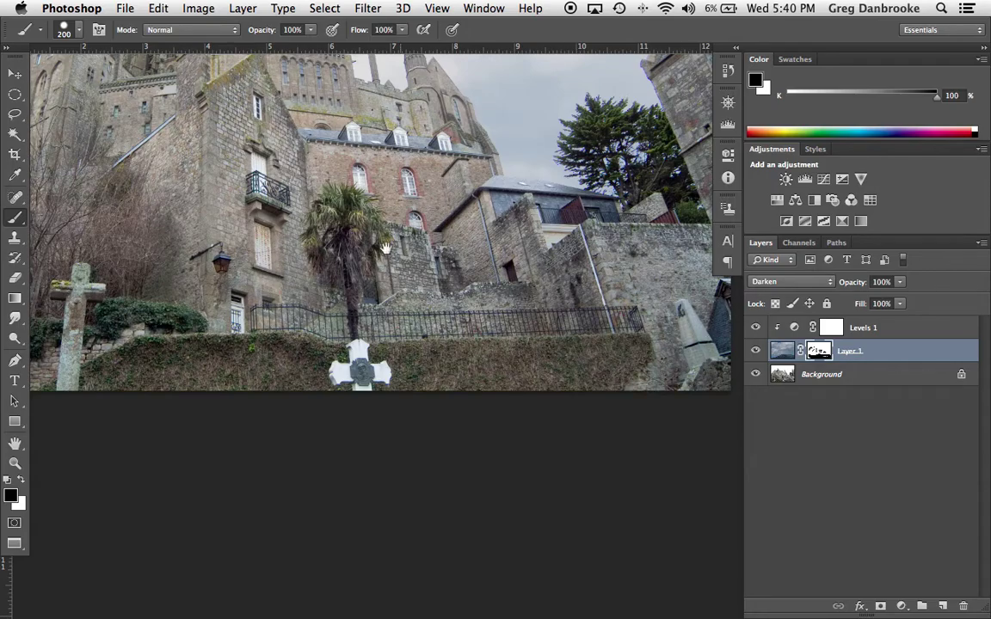
# Target Layer 1's sky image and move the clouds down about an inch.
pyautogui.scroll(5, 370, 228)
pyautogui.hscroll(-5, 370, 228)
pyautogui.click(441, 179)
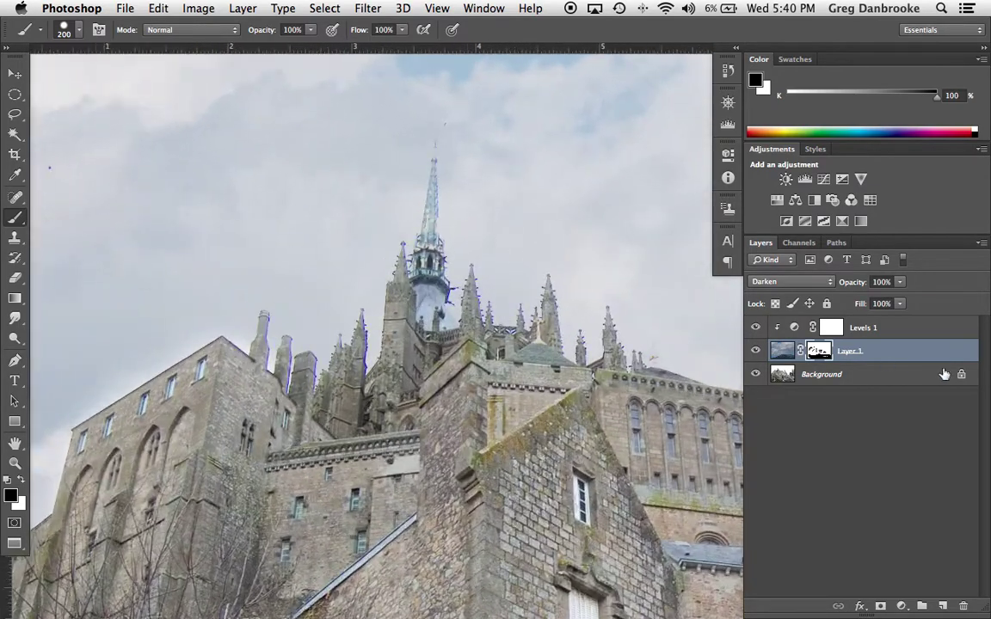
pyautogui.click(782, 350)
pyautogui.press('v')
pyautogui.moveTo(476, 188); pyautogui.dragTo(434, 315)
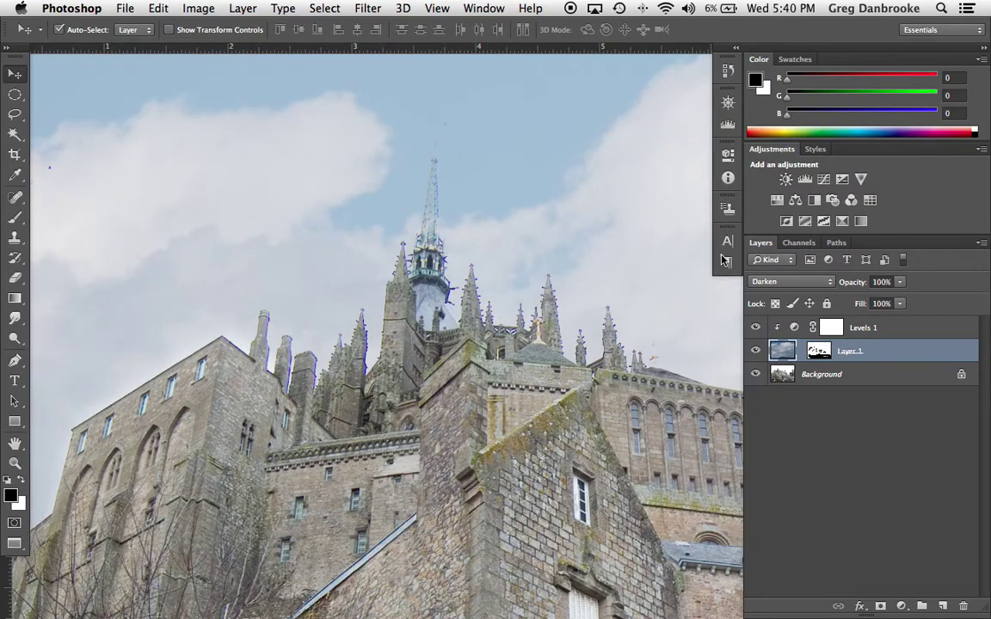
# Zoom on the spire and try several cloud positions, undoing the unwanted moves.
pyautogui.press('z')
pyautogui.click(453, 152)
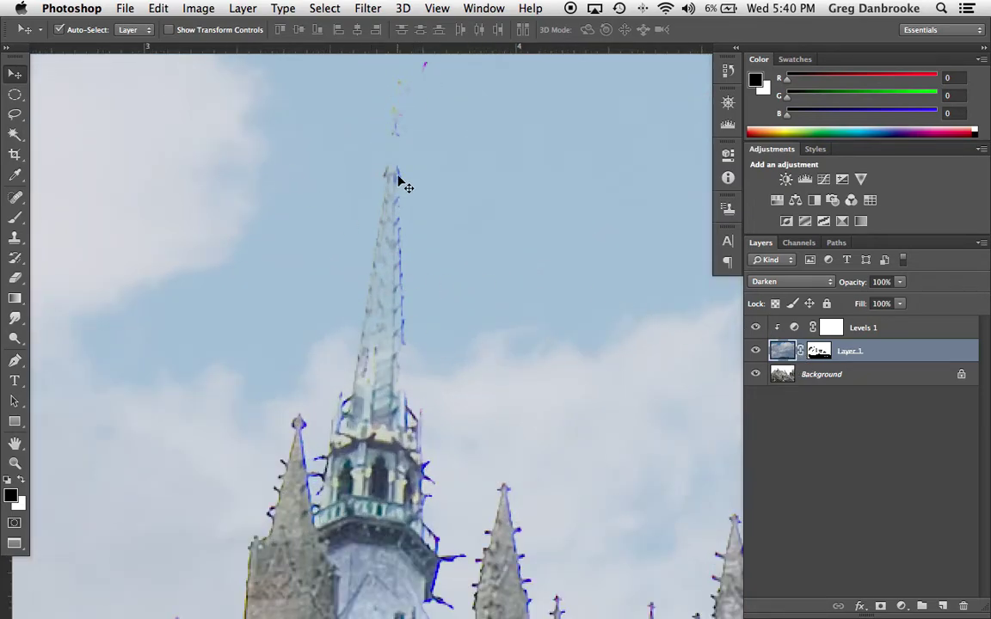
pyautogui.keyDown('alt'); pyautogui.click(425, 239); pyautogui.keyUp('alt')
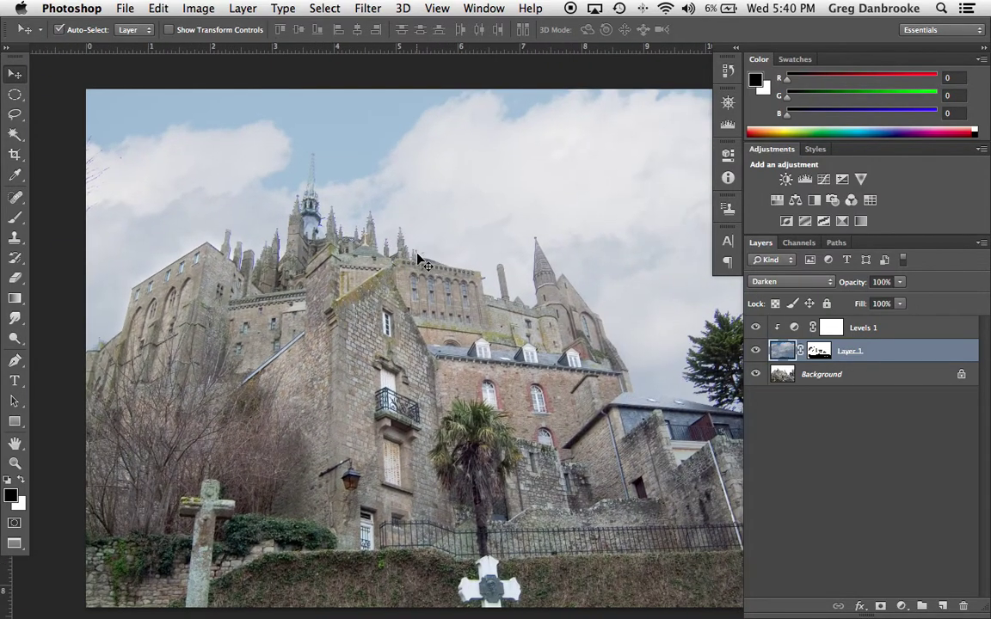
pyautogui.moveTo(494, 280); pyautogui.dragTo(489, 256)
pyautogui.moveTo(626, 321); pyautogui.dragTo(654, 322)
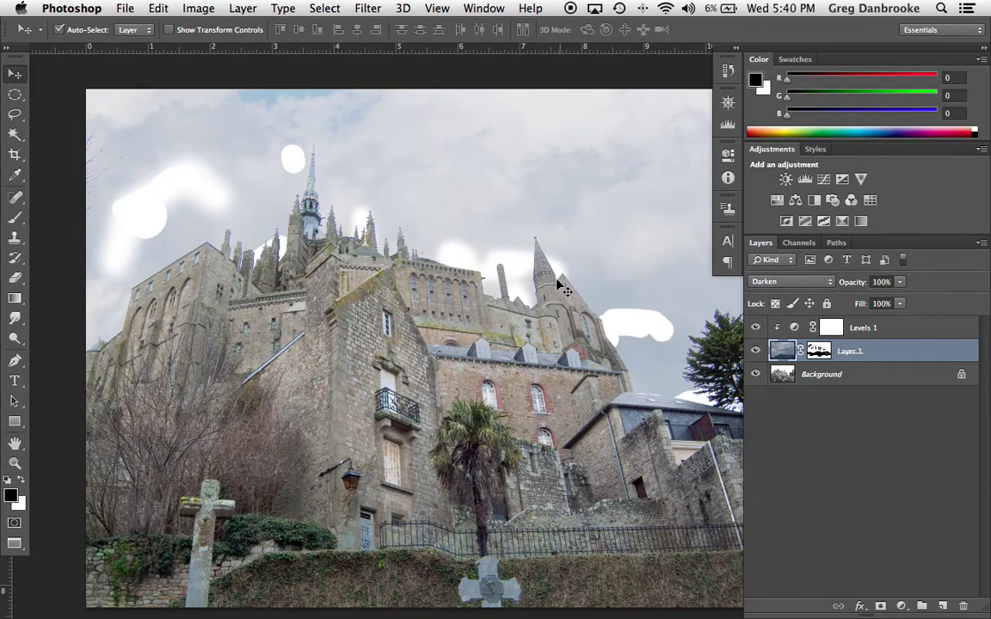
pyautogui.press('super+z')
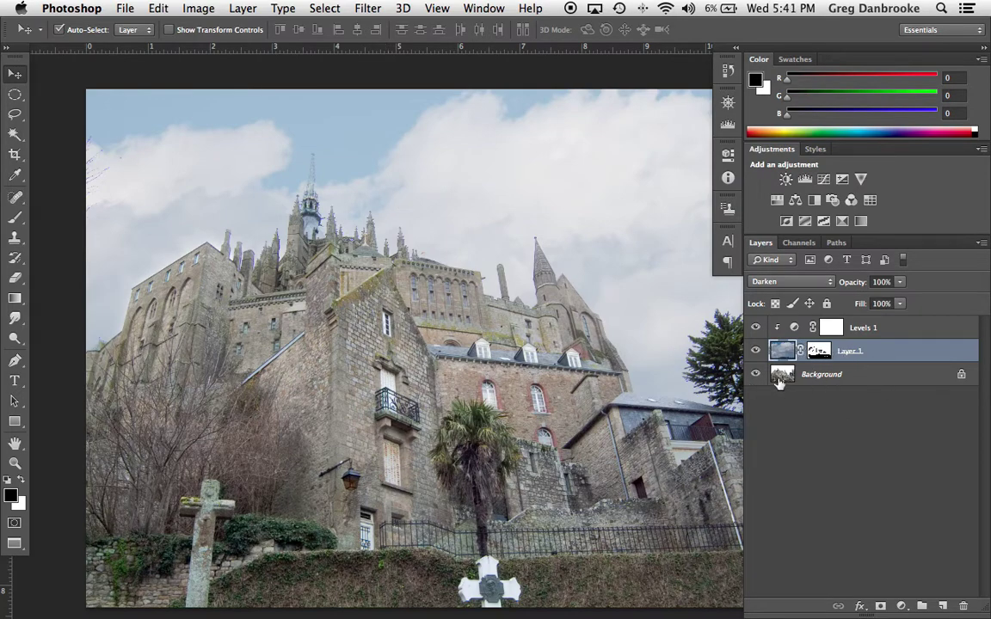
pyautogui.moveTo(658, 305)
pyautogui.mouseDown()
pyautogui.moveTo(615, 239)
pyautogui.moveTo(647, 320)
pyautogui.mouseUp()
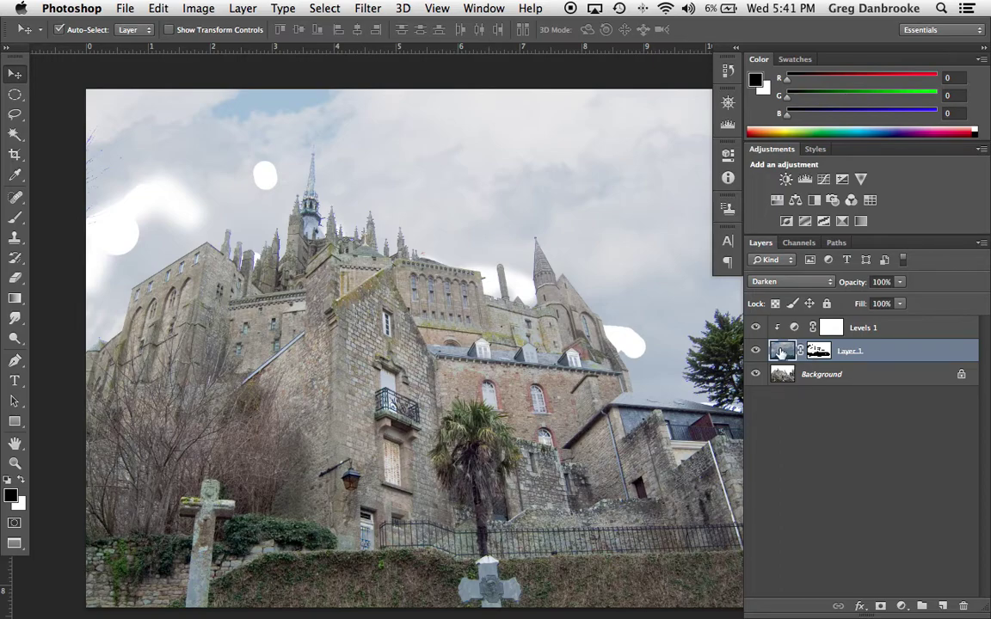
pyautogui.press('super+z')
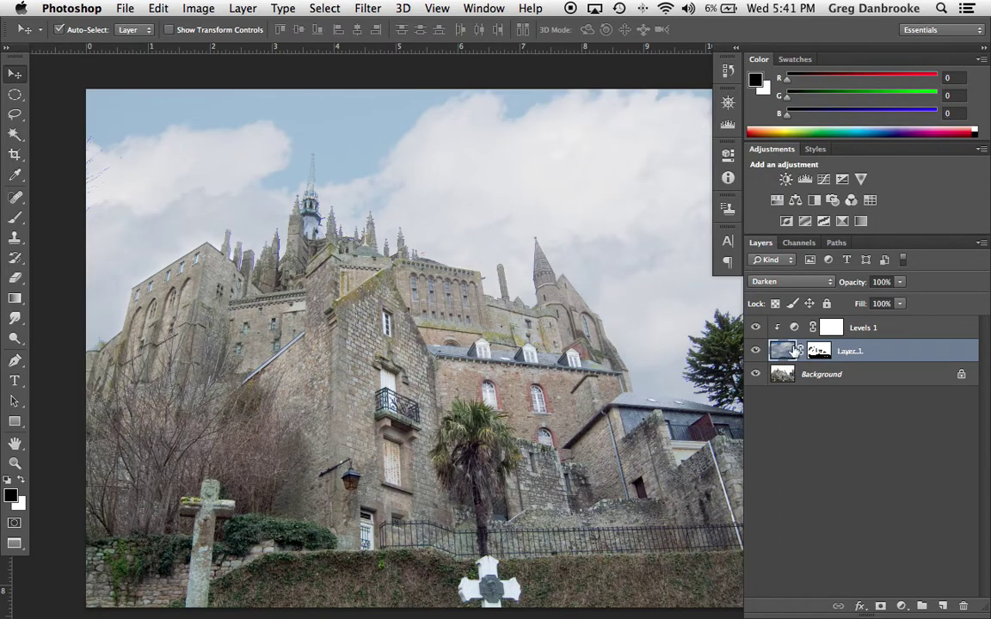
# Unlink Layer 1's mask from the sky and move the clouds up and left.
pyautogui.click(800, 352)
pyautogui.click(777, 347)
pyautogui.moveTo(662, 301); pyautogui.dragTo(570, 200)
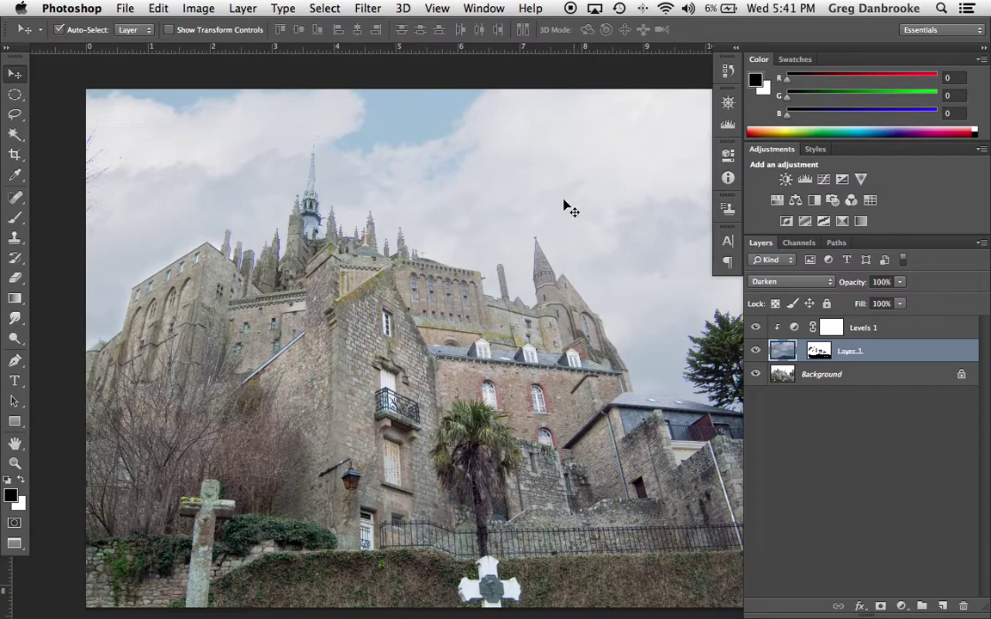
# Zoom onto the spire tip and paint Layer 1's mask there with a 30-pixel brush.
pyautogui.keyDown('super'); pyautogui.click(318, 145); pyautogui.keyUp('super')
pyautogui.keyDown('super'); pyautogui.click(314, 146); pyautogui.keyUp('super')
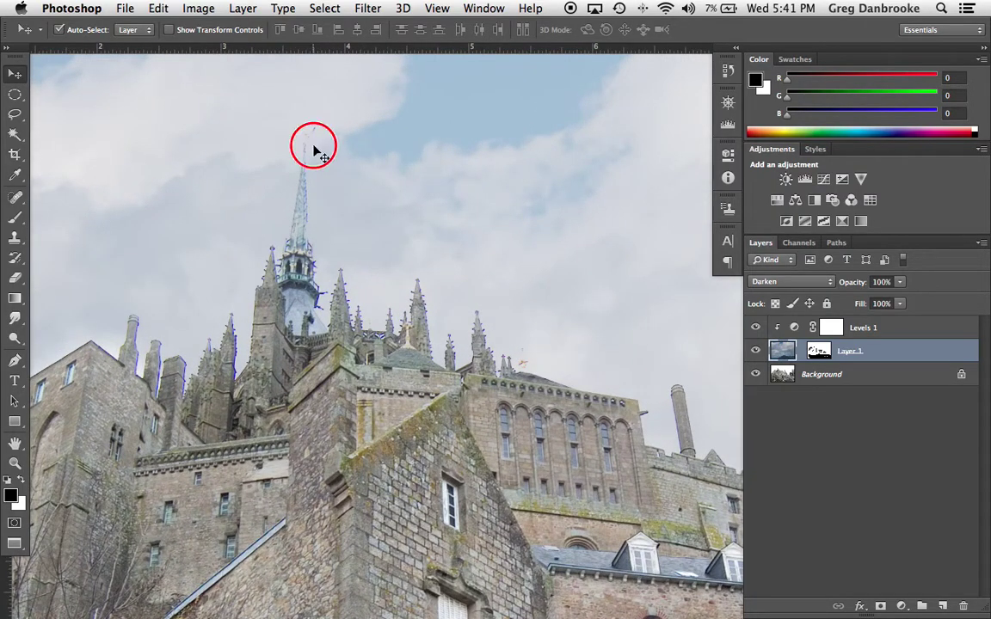
pyautogui.moveTo(366, 150); pyautogui.dragTo(388, 223)
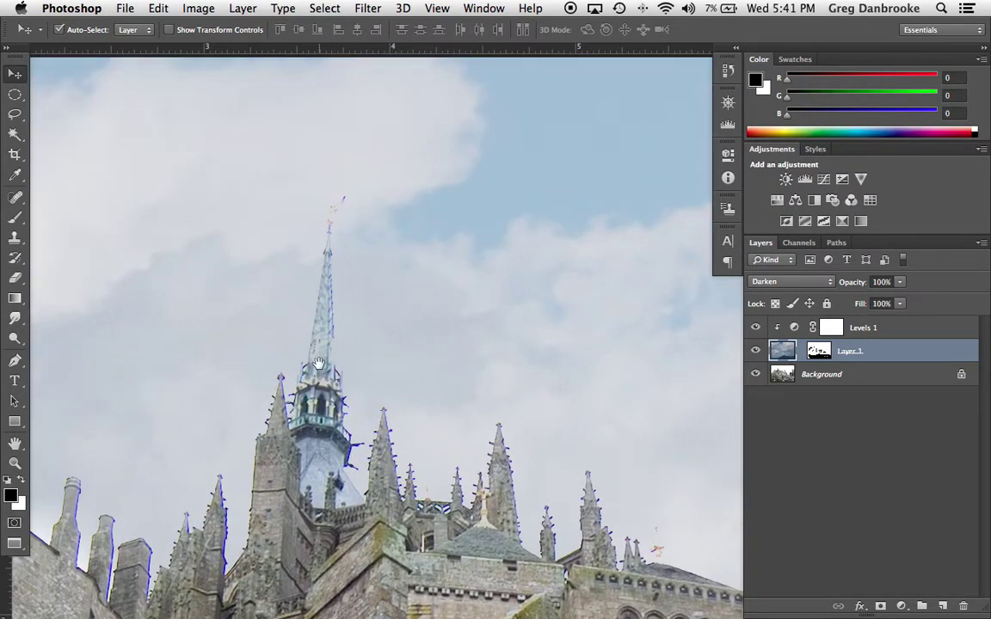
pyautogui.click(819, 355)
pyautogui.keyDown('super'); pyautogui.click(326, 205); pyautogui.keyUp('super')
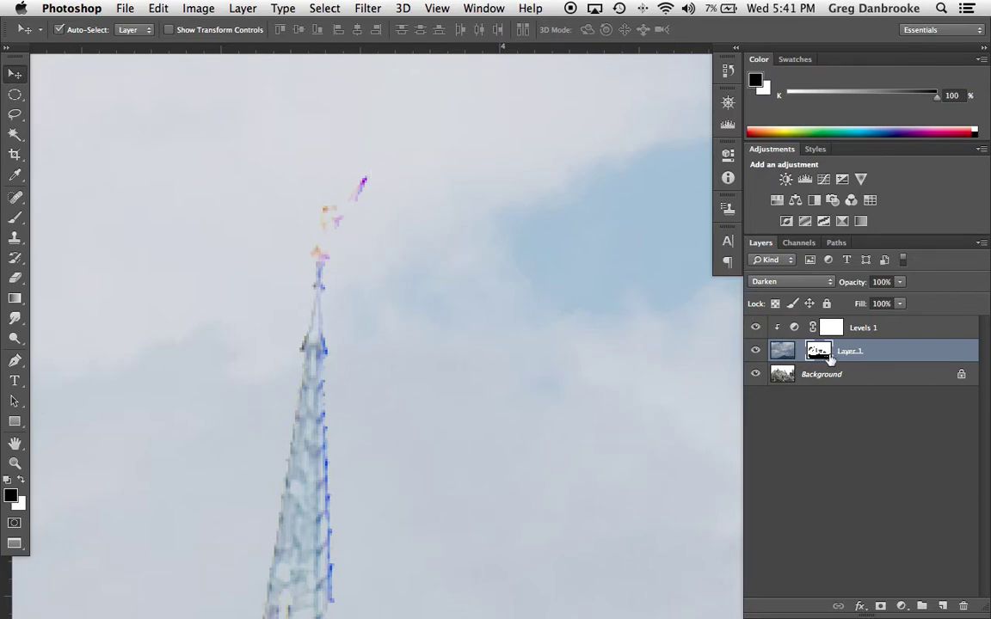
pyautogui.press('b')
pyautogui.press('[')
pyautogui.press('[')
pyautogui.press('[')
pyautogui.press('[')
pyautogui.press('[')
pyautogui.press('[')
pyautogui.press('[')
pyautogui.moveTo(349, 194); pyautogui.dragTo(324, 279)
# Touch up the spire mask with a 6-pixel white brush, then a 5-pixel black brush.
pyautogui.press('x')
pyautogui.press('[')
pyautogui.press('[')
pyautogui.press('[')
pyautogui.press('[')
pyautogui.press('[')
pyautogui.press('[')
pyautogui.moveTo(330, 303)
pyautogui.mouseDown()
pyautogui.moveTo(338, 233)
pyautogui.moveTo(374, 182)
pyautogui.moveTo(338, 281)
pyautogui.moveTo(347, 252)
pyautogui.moveTo(338, 193)
pyautogui.moveTo(361, 163)
pyautogui.moveTo(353, 172)
pyautogui.moveTo(374, 181)
pyautogui.moveTo(343, 291)
pyautogui.moveTo(380, 162)
pyautogui.moveTo(334, 193)
pyautogui.moveTo(382, 172)
pyautogui.moveTo(332, 193)
pyautogui.moveTo(293, 227)
pyautogui.moveTo(314, 224)
pyautogui.moveTo(303, 266)
pyautogui.moveTo(310, 294)
pyautogui.moveTo(294, 281)
pyautogui.moveTo(295, 303)
pyautogui.moveTo(298, 222)
pyautogui.mouseUp()
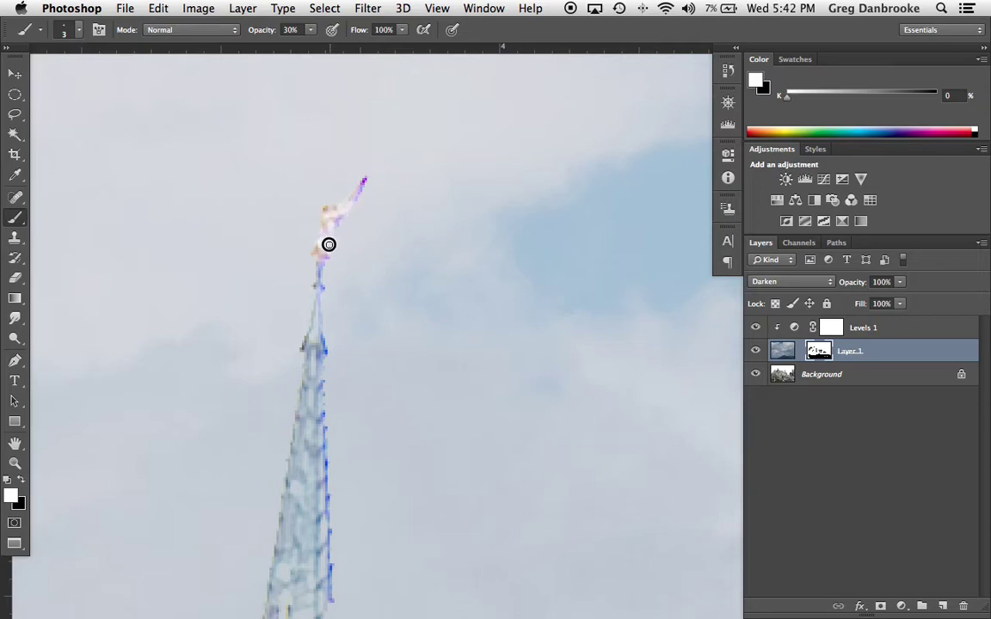
pyautogui.scroll(-10, 326, 277)
pyautogui.scroll(3, 287, 453)
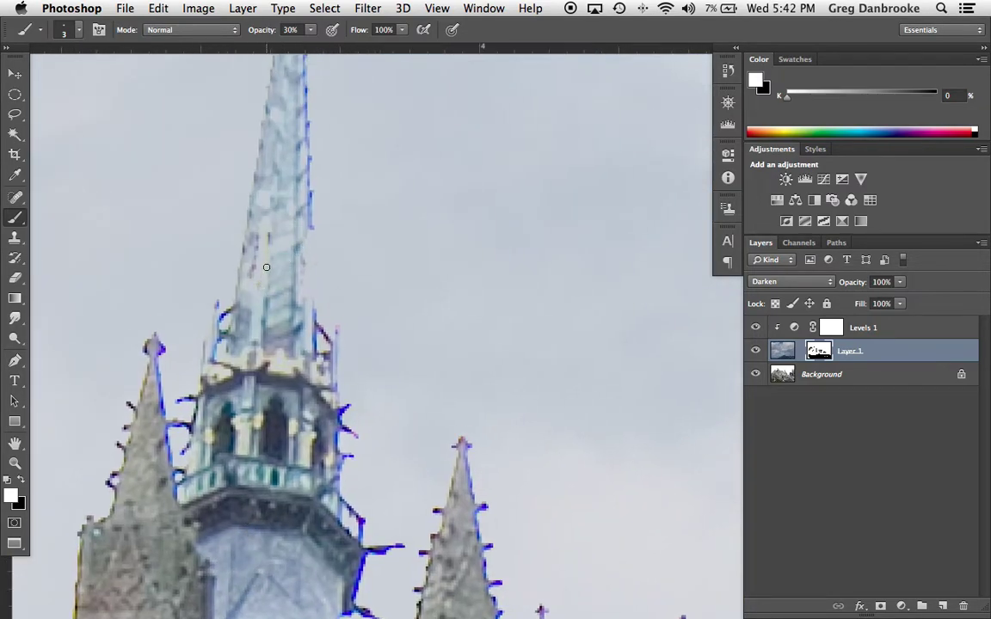
pyautogui.press(']')
pyautogui.press('x')
pyautogui.moveTo(271, 248)
pyautogui.mouseDown()
pyautogui.moveTo(260, 291)
pyautogui.moveTo(275, 193)
pyautogui.moveTo(258, 302)
pyautogui.moveTo(266, 201)
pyautogui.moveTo(260, 290)
pyautogui.moveTo(294, 257)
pyautogui.moveTo(298, 311)
pyautogui.moveTo(300, 233)
pyautogui.moveTo(301, 323)
pyautogui.moveTo(301, 216)
pyautogui.moveTo(302, 334)
pyautogui.moveTo(262, 223)
pyautogui.moveTo(274, 158)
pyautogui.moveTo(304, 268)
pyautogui.moveTo(304, 332)
pyautogui.moveTo(298, 232)
pyautogui.mouseUp()
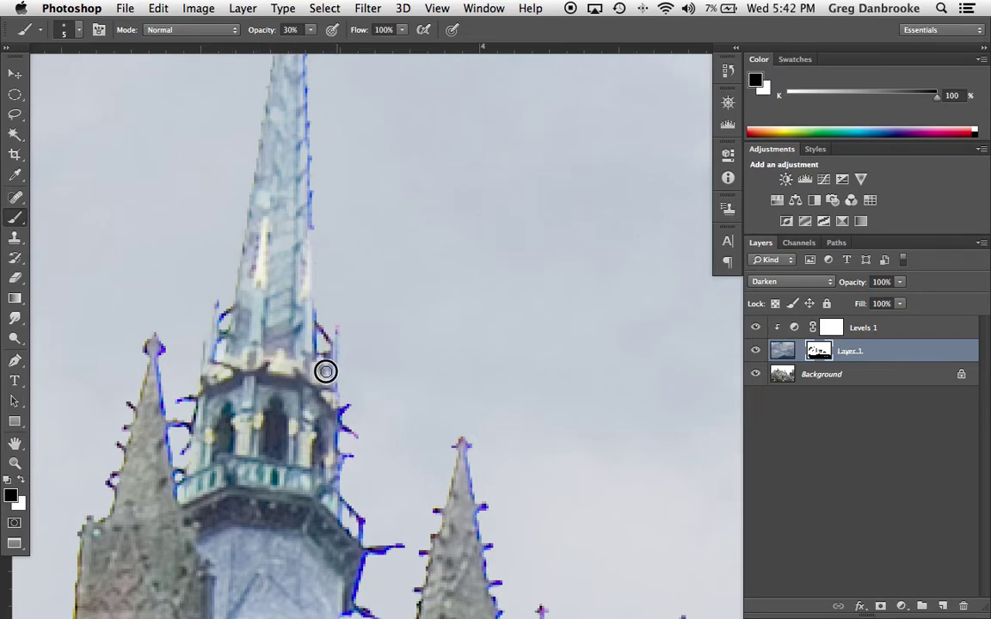
pyautogui.press('super+0')
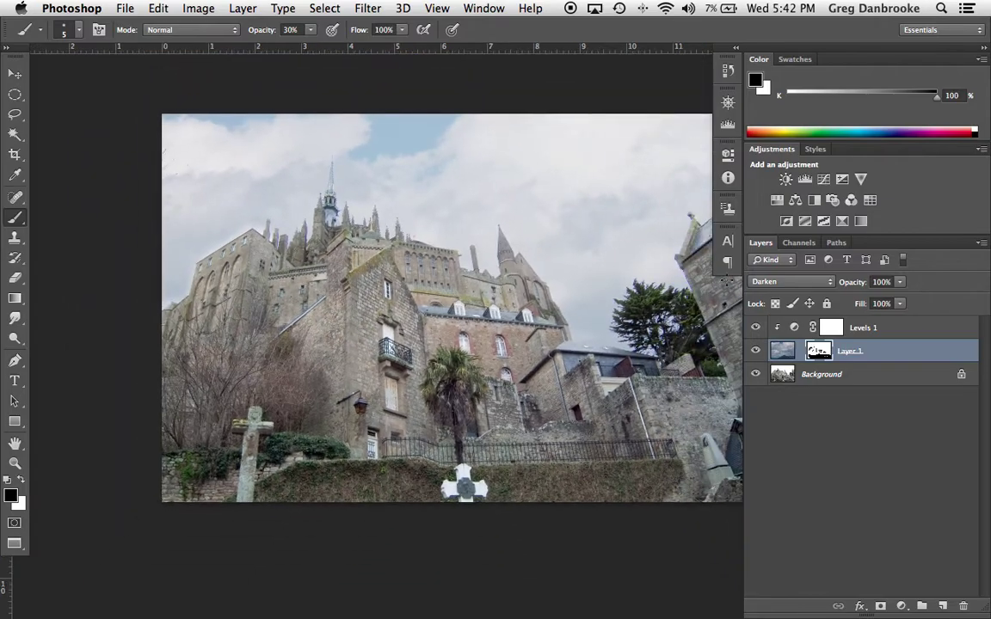
# Toggle Layer 1 off and on to compare the sky with and without it.
pyautogui.click(756, 351)
pyautogui.scroll(5, 665, 325)
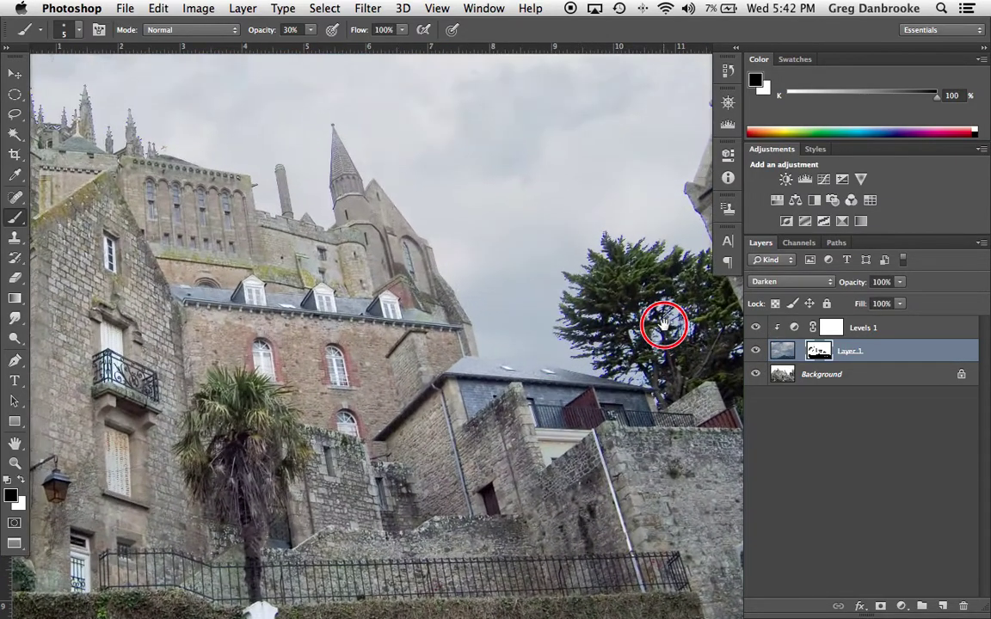
pyautogui.doubleClick(757, 349)
pyautogui.hscroll(5, 504, 294)
pyautogui.scroll(-2, 504, 294)
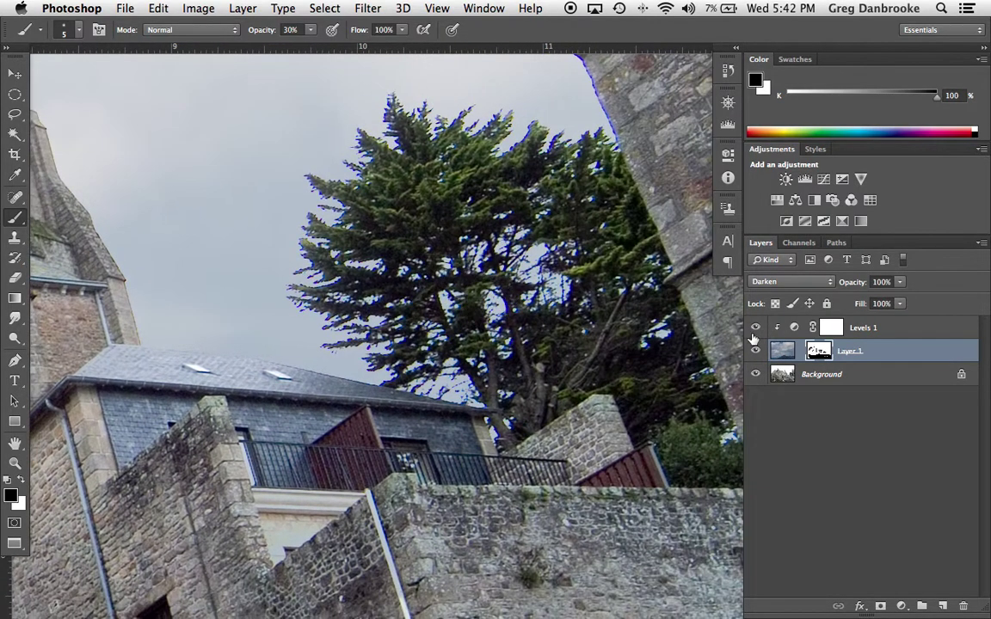
pyautogui.click(755, 349)
pyautogui.click(755, 350)
pyautogui.scroll(-3, 337, 247)
pyautogui.hscroll(-2, 338, 248)
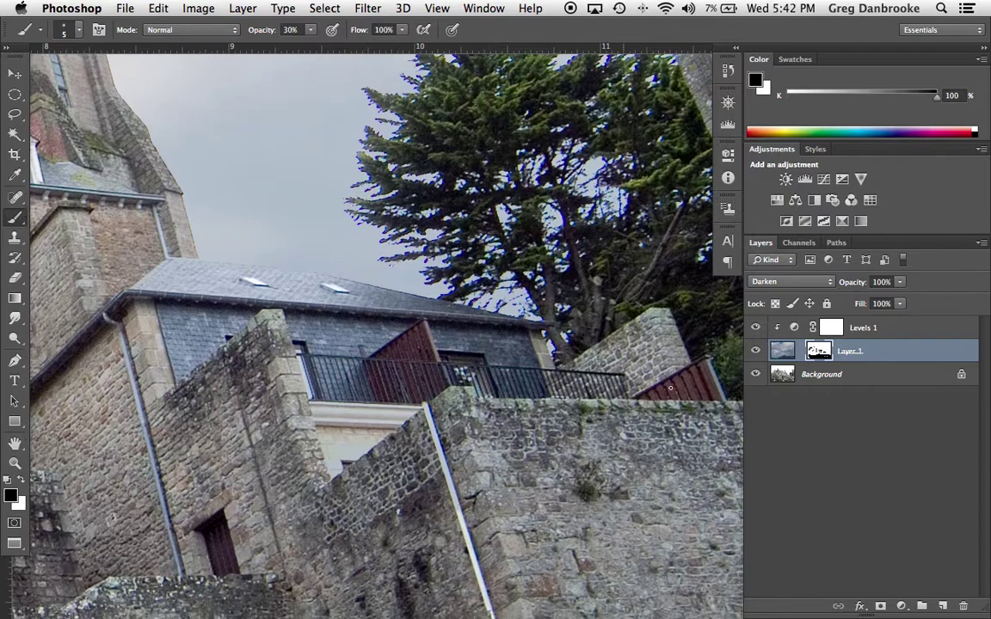
pyautogui.hotkey('ctrl', ',')
pyautogui.hotkey('ctrl', ',')
# Set the brush to 100% opacity and size 40, then paint the mask along the gable edge and ledge tip.
pyautogui.press('0')
pyautogui.press(']')
pyautogui.press(']')
pyautogui.press(']')
pyautogui.press(']')
pyautogui.press(']')
pyautogui.press(']')
pyautogui.press(']')
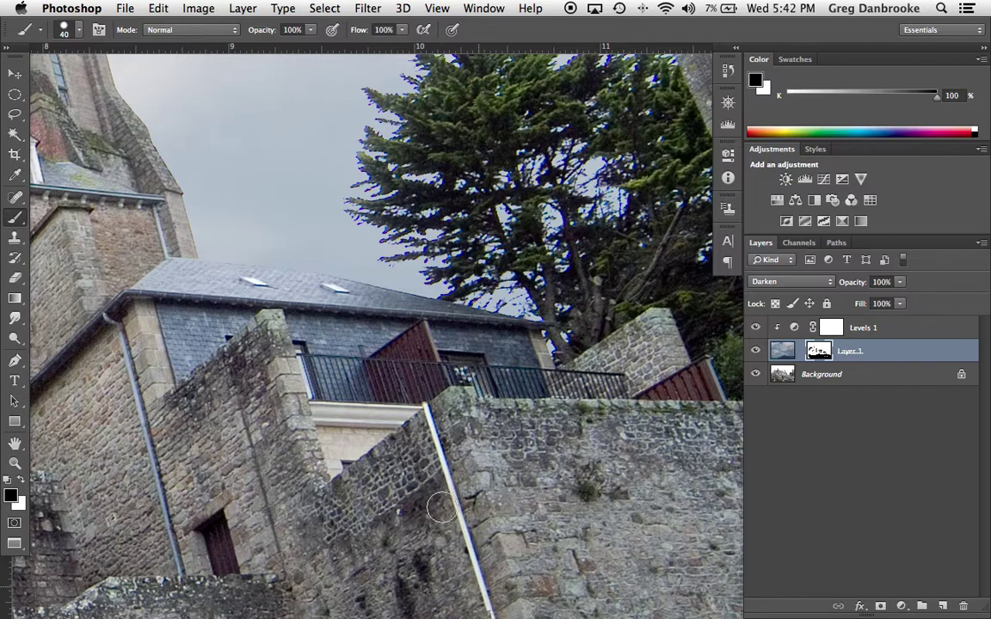
pyautogui.moveTo(278, 339); pyautogui.dragTo(325, 518)
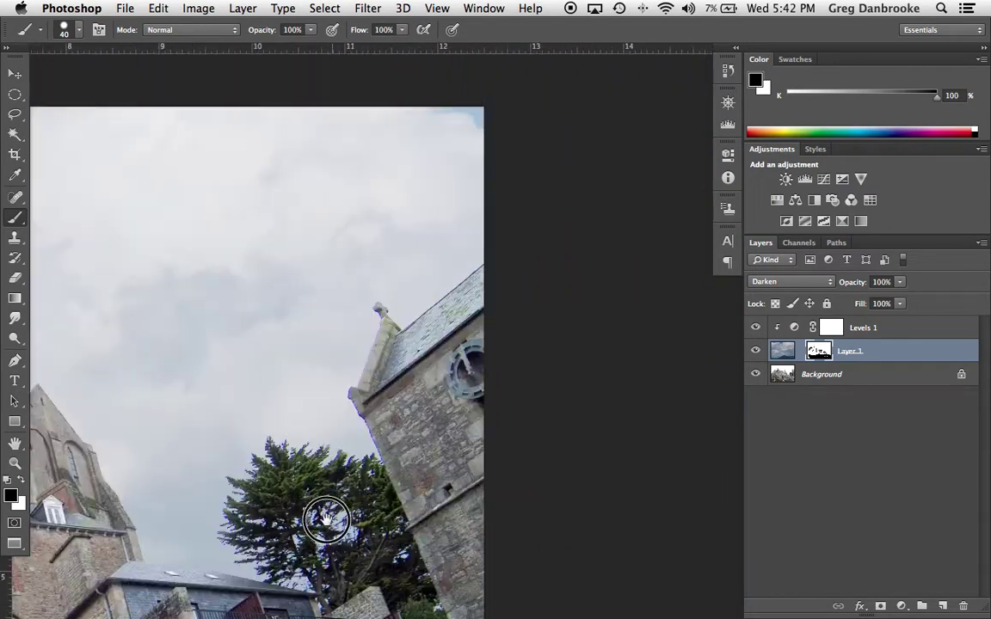
pyautogui.keyDown('ctrl'); pyautogui.click(380, 446); pyautogui.keyUp('ctrl')
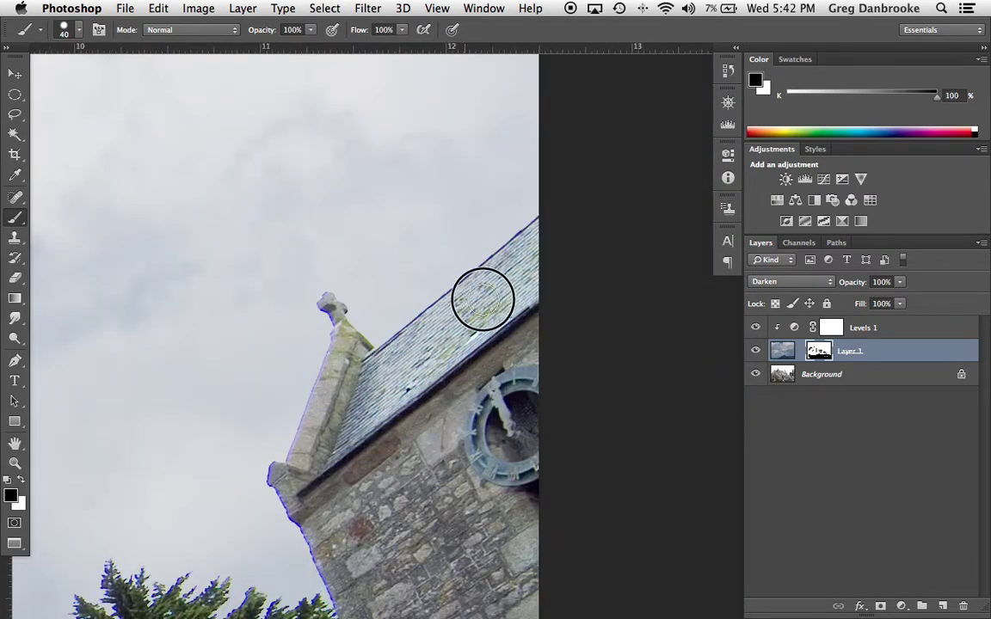
pyautogui.moveTo(392, 454); pyautogui.dragTo(546, 280)
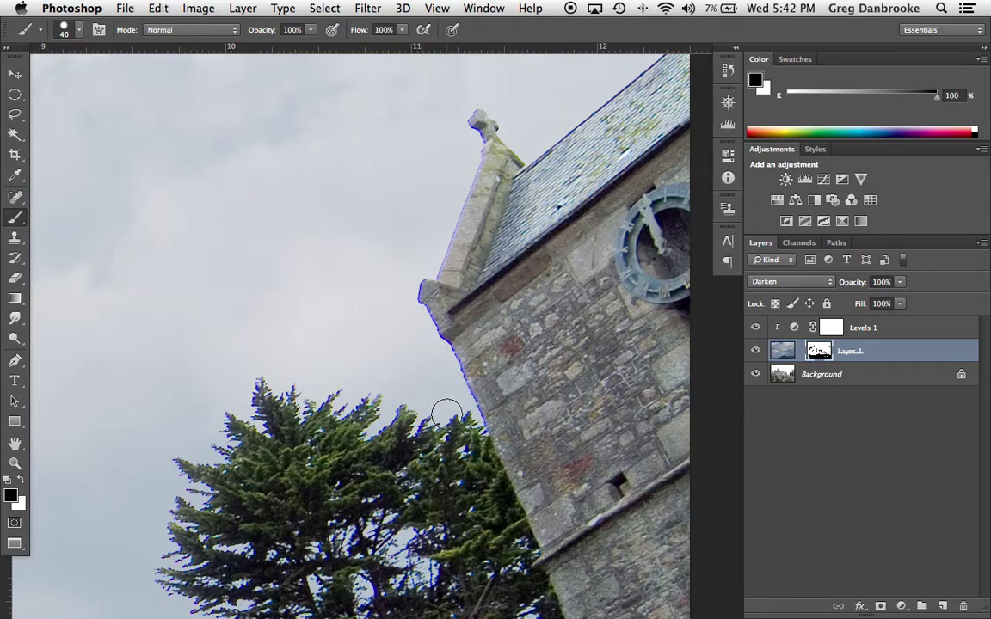
pyautogui.moveTo(482, 251)
pyautogui.mouseDown()
pyautogui.moveTo(417, 276)
pyautogui.moveTo(432, 303)
pyautogui.mouseUp()
pyautogui.moveTo(432, 303)
pyautogui.mouseDown()
pyautogui.moveTo(420, 281)
pyautogui.moveTo(420, 312)
pyautogui.moveTo(425, 288)
pyautogui.moveTo(439, 296)
pyautogui.moveTo(391, 266)
pyautogui.moveTo(422, 292)
pyautogui.mouseUp()
pyautogui.click(883, 334)
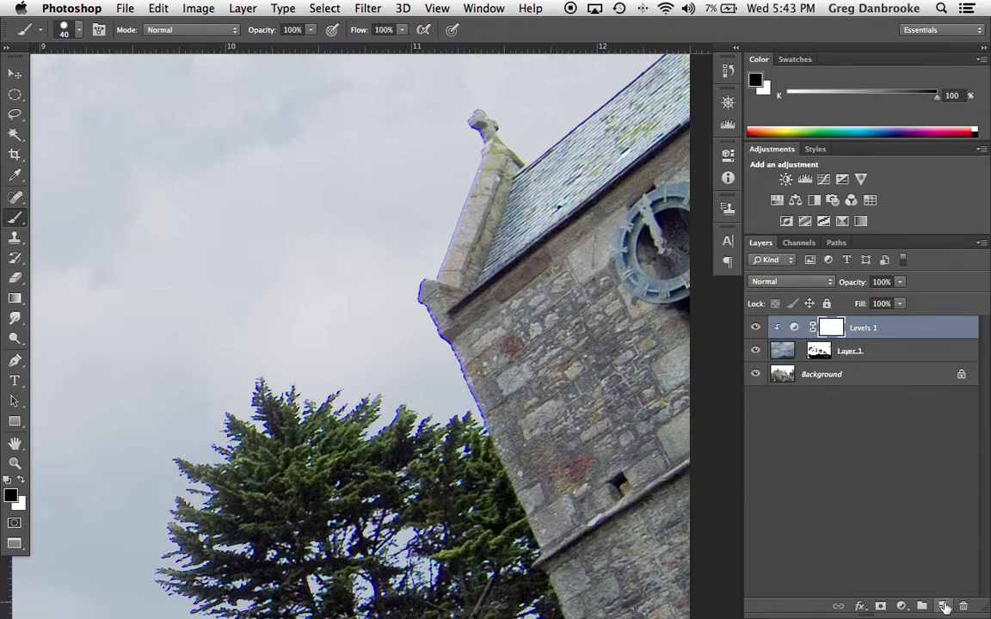
# Add Layer 2 in Color mode, shrink the brush, and sample the gable's stone grey (129, 134, 132).
pyautogui.press('super+shift+alt+n')
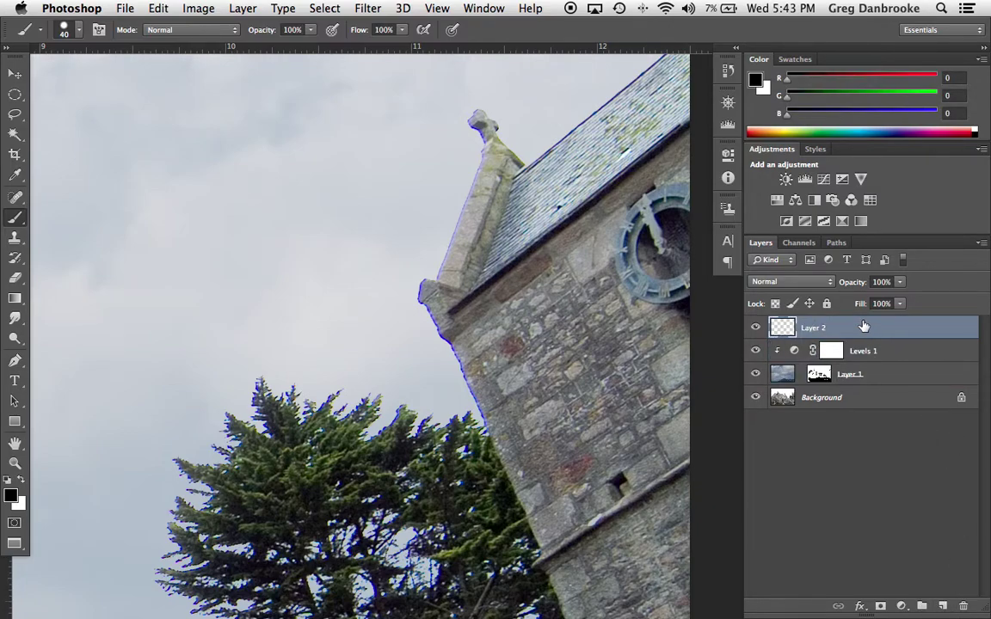
pyautogui.click(828, 283)
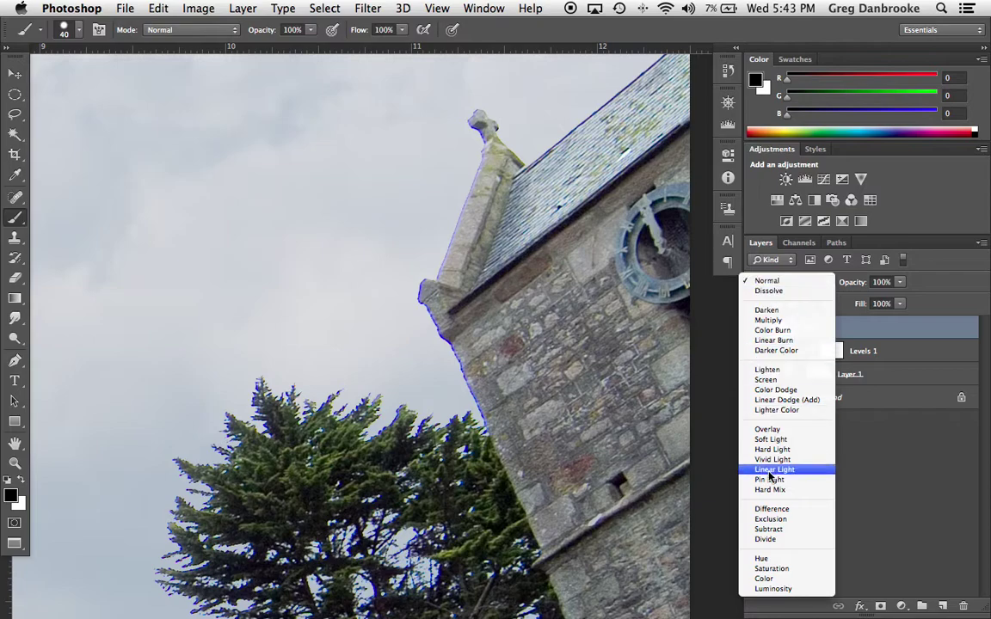
pyautogui.click(764, 578)
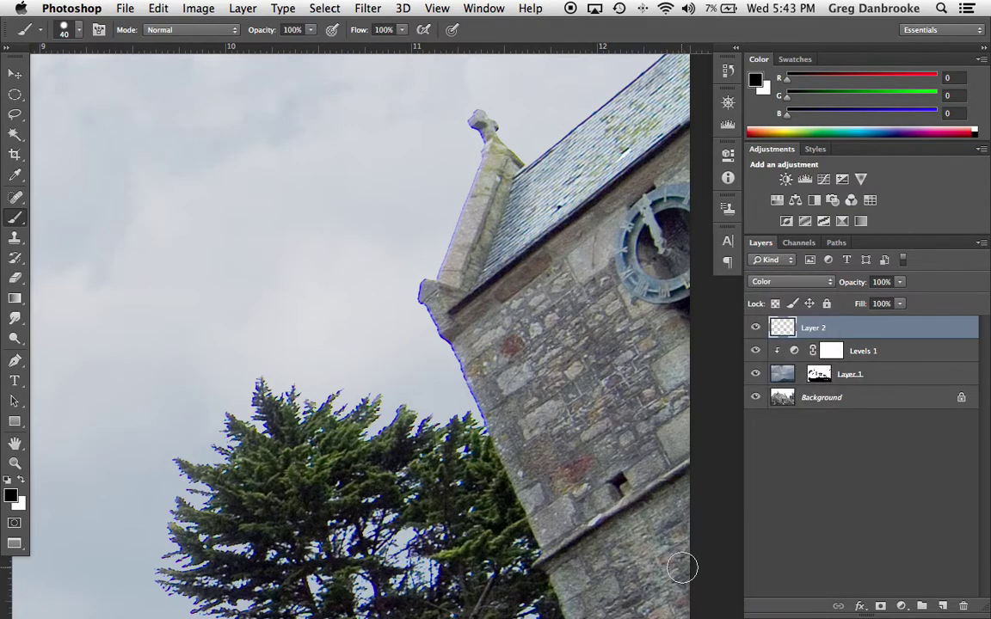
pyautogui.scroll(3, 467, 343)
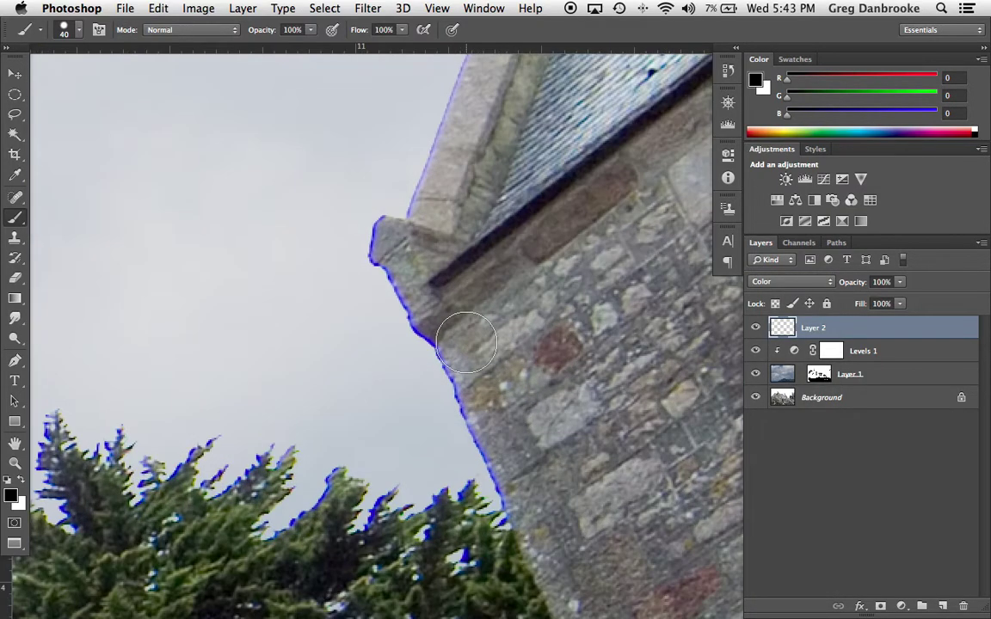
pyautogui.press('[')
pyautogui.press('[')
pyautogui.press('[')
pyautogui.press('[')
pyautogui.press('[')
pyautogui.press('[')
pyautogui.keyDown('alt'); pyautogui.click(402, 260); pyautogui.keyUp('alt')
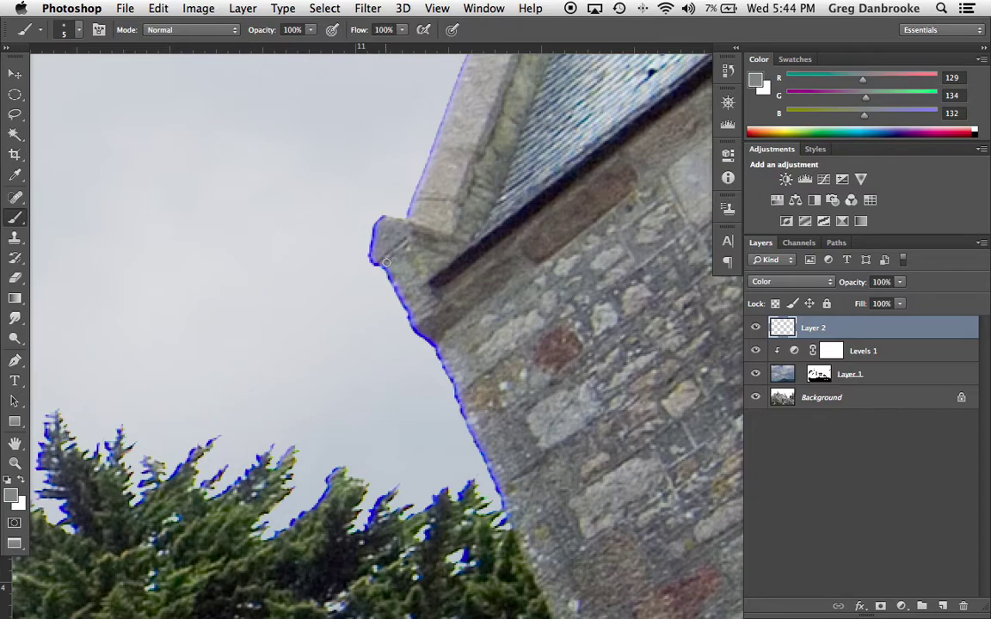
# Paint over the gable and wall fringe using sampled grey and reddish stone colours.
pyautogui.moveTo(387, 263)
pyautogui.mouseDown()
pyautogui.moveTo(407, 308)
pyautogui.moveTo(370, 252)
pyautogui.moveTo(379, 219)
pyautogui.moveTo(377, 254)
pyautogui.moveTo(407, 294)
pyautogui.moveTo(434, 343)
pyautogui.mouseUp()
pyautogui.keyDown('alt'); pyautogui.click(554, 341); pyautogui.keyUp('alt')
pyautogui.moveTo(384, 407)
pyautogui.mouseDown()
pyautogui.moveTo(378, 347)
pyautogui.moveTo(447, 379)
pyautogui.mouseUp()
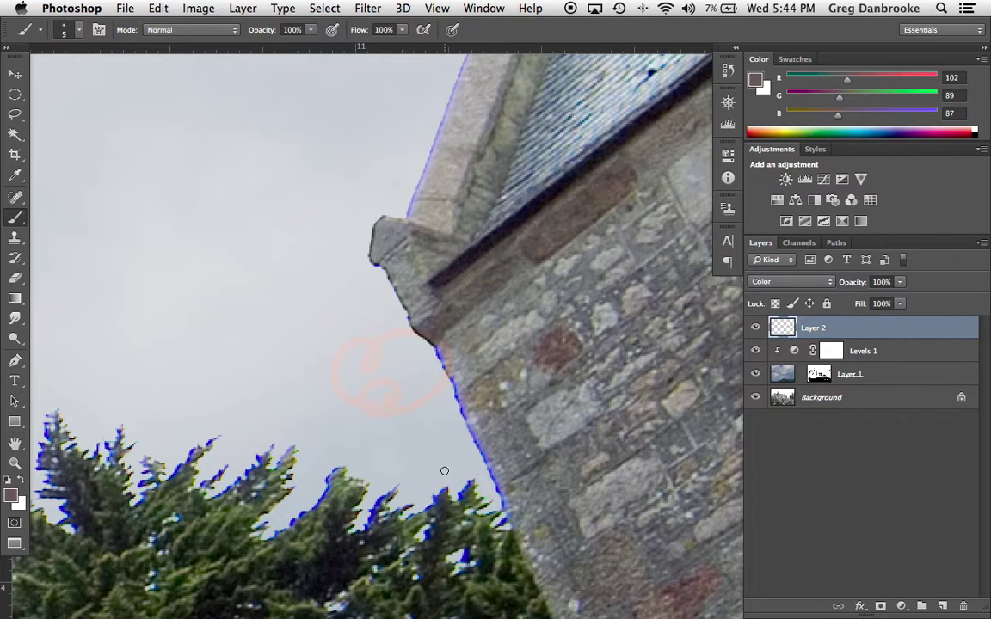
pyautogui.keyDown('alt'); pyautogui.click(472, 354); pyautogui.keyUp('alt')
pyautogui.moveTo(439, 345); pyautogui.dragTo(502, 498)
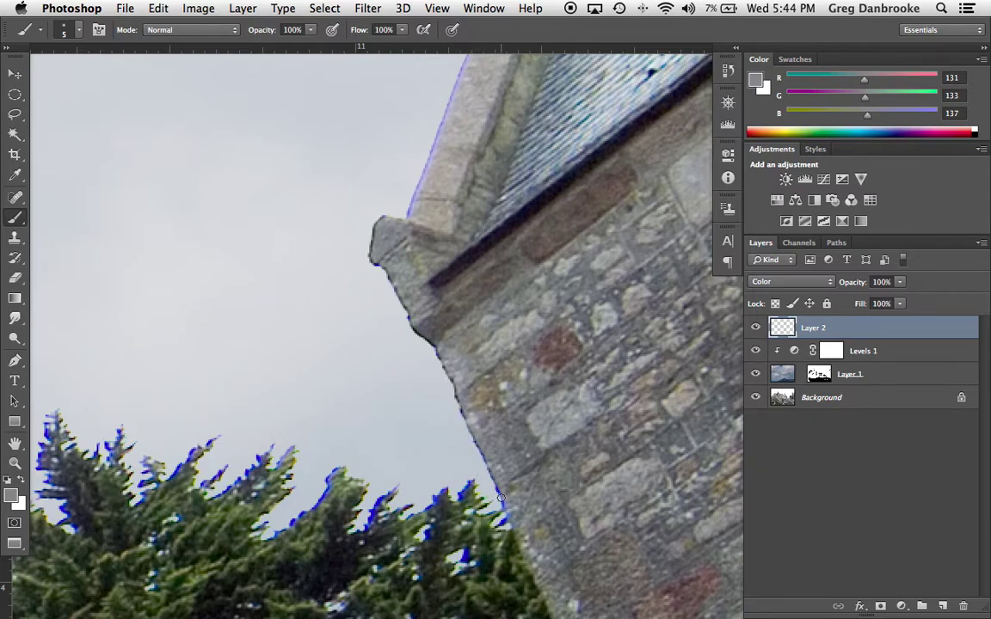
# Paint out the treetop and spire fringe with the tree's dark green and the spire's blue-grey (63, 75, 96).
pyautogui.keyDown('alt'); pyautogui.click(315, 516); pyautogui.keyUp('alt')
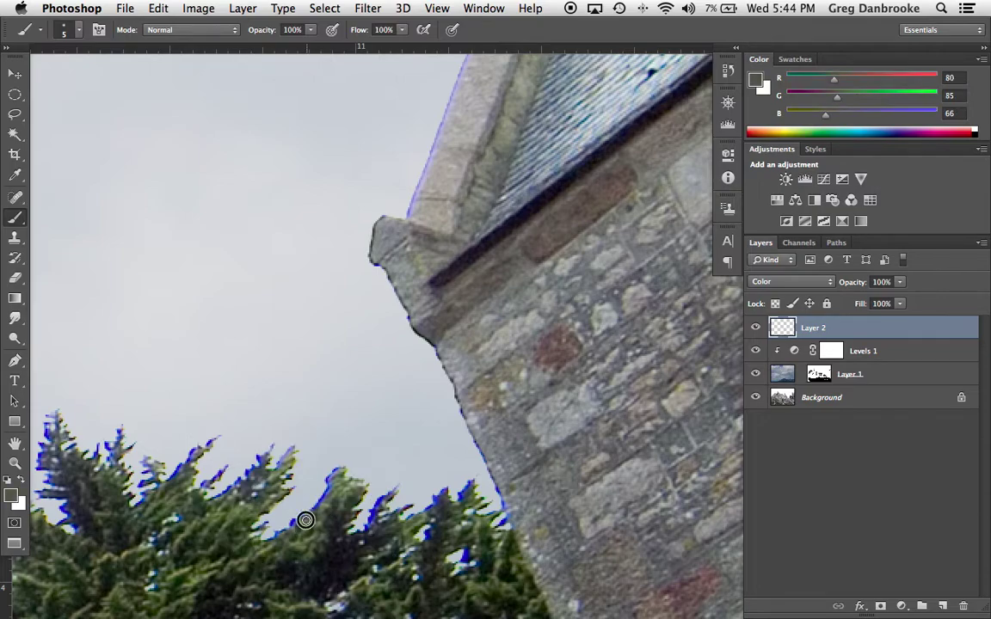
pyautogui.moveTo(309, 513)
pyautogui.mouseDown()
pyautogui.moveTo(340, 473)
pyautogui.moveTo(389, 494)
pyautogui.moveTo(365, 531)
pyautogui.mouseUp()
pyautogui.keyDown('alt'); pyautogui.click(298, 523); pyautogui.keyUp('alt')
pyautogui.keyDown('alt'); pyautogui.click(389, 406); pyautogui.keyUp('alt')
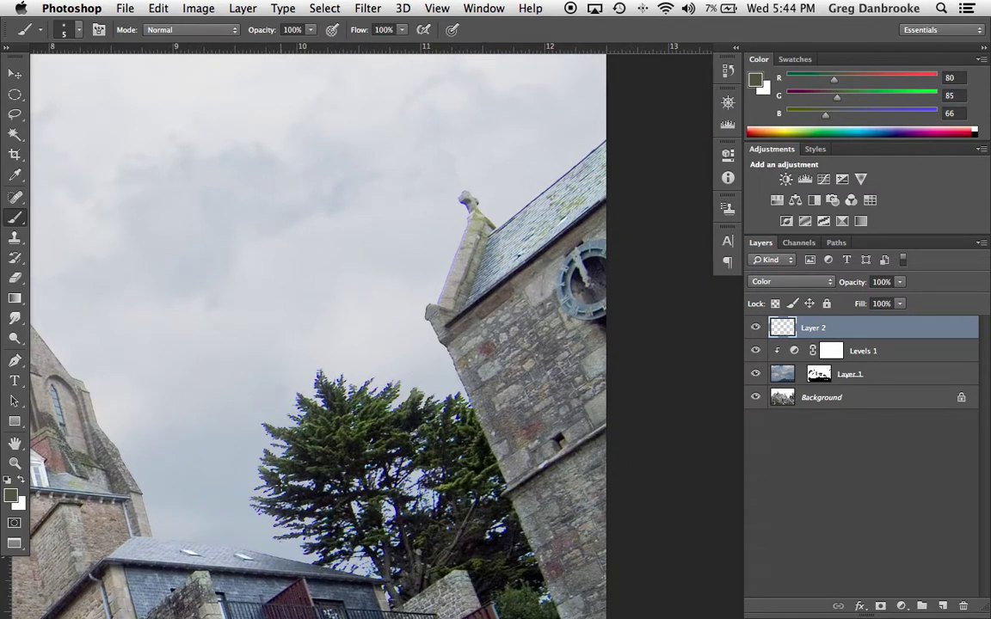
pyautogui.hscroll(-15, 214, 296)
pyautogui.scroll(5, 570, 332)
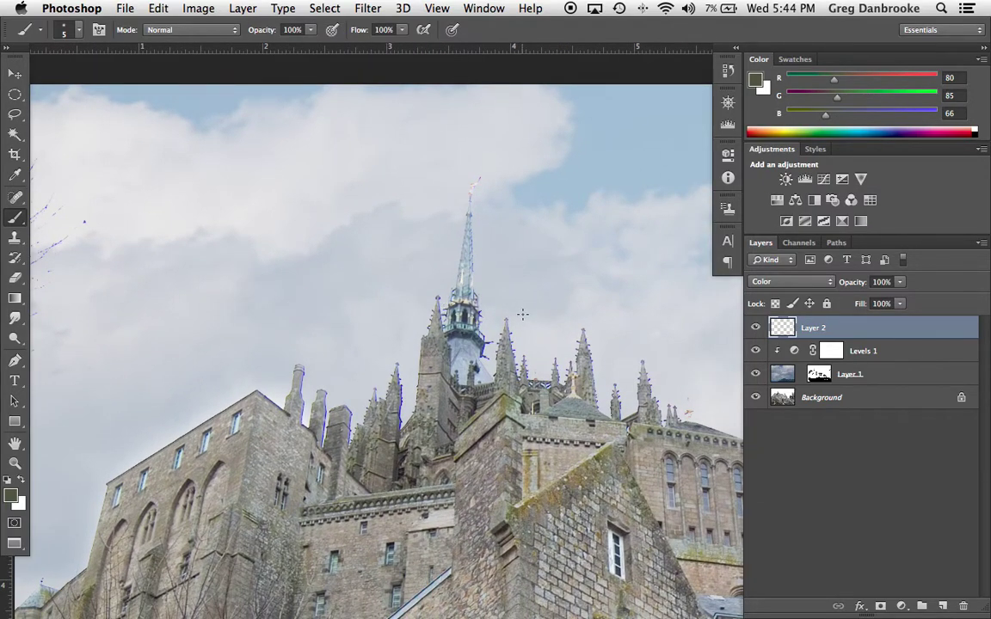
pyautogui.click(482, 337)
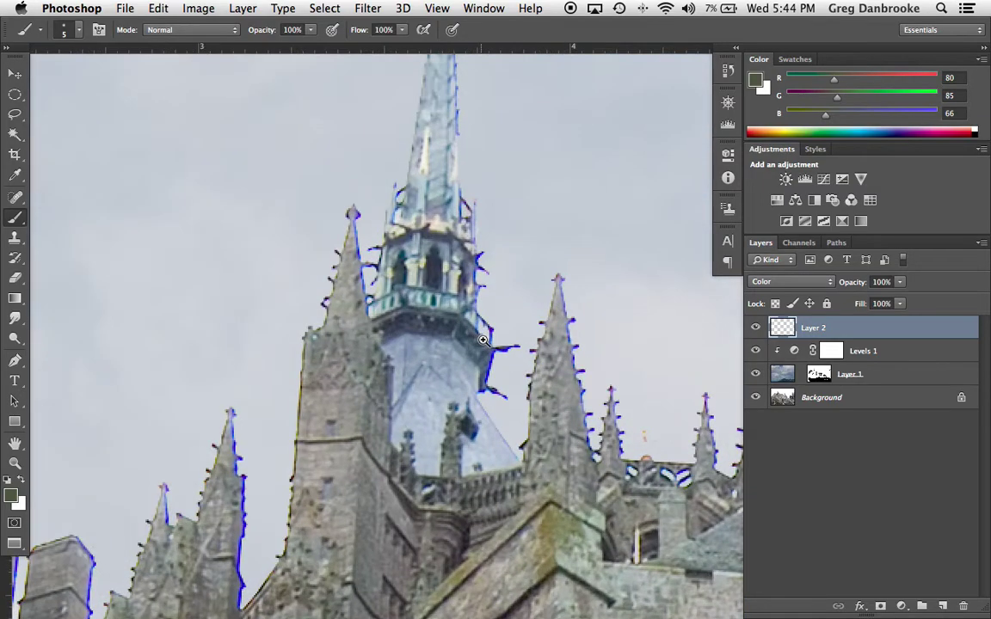
pyautogui.keyDown('alt'); pyautogui.click(486, 348); pyautogui.keyUp('alt')
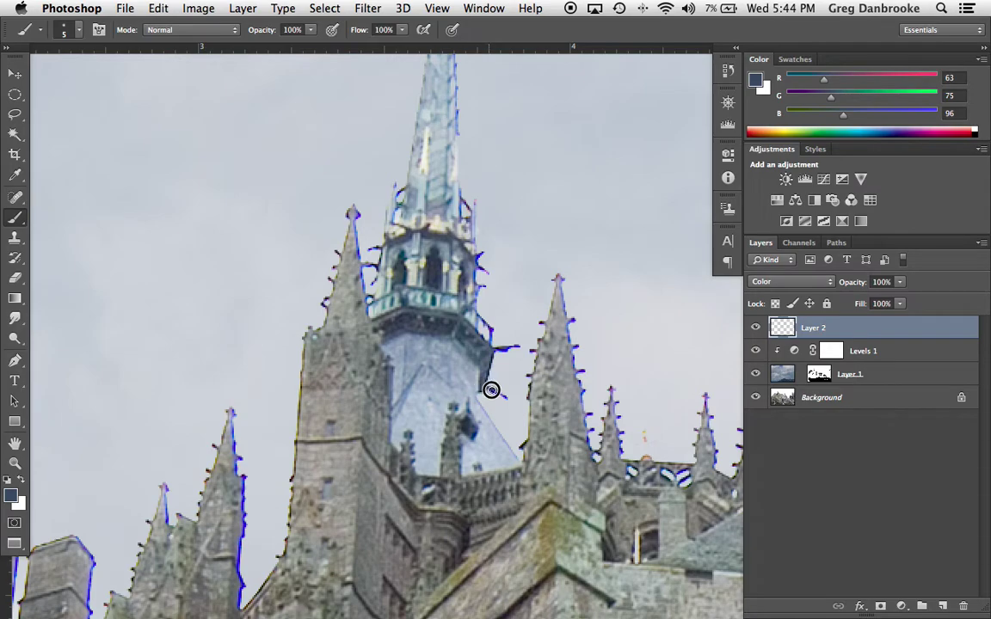
pyautogui.moveTo(239, 480); pyautogui.dragTo(243, 516)
pyautogui.hscroll(15, 437, 547)
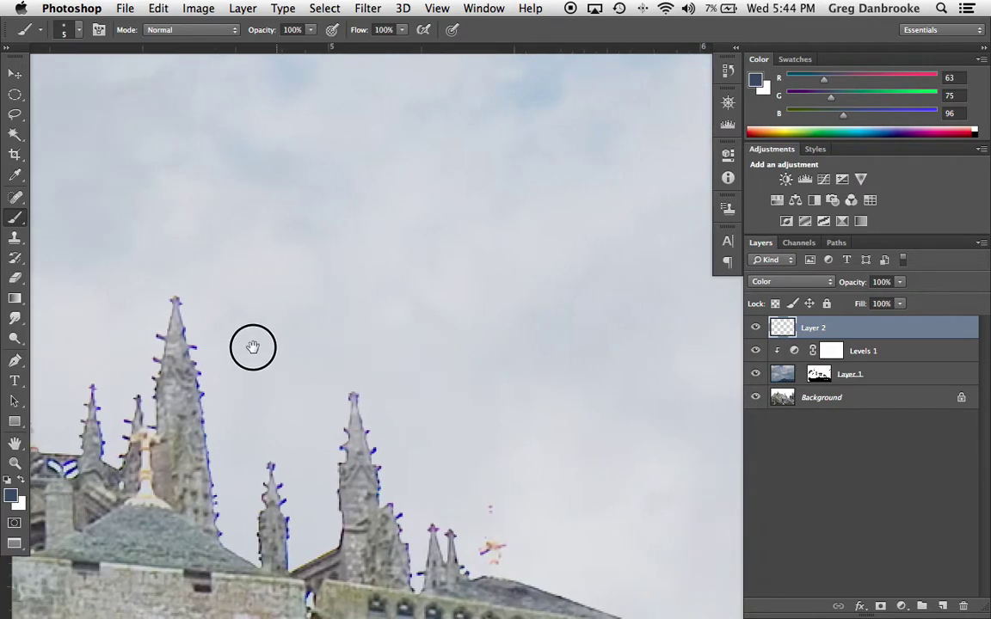
pyautogui.hscroll(15, 334, 302)
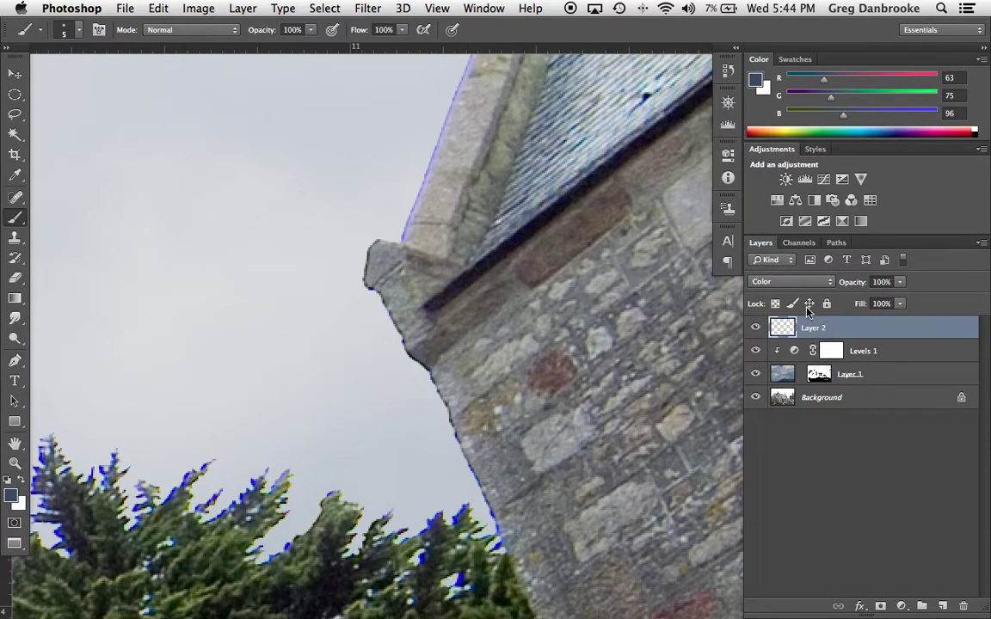
# Switch Layer 2 to Normal, move its strokes in line with the tower edge, and return it to Color.
pyautogui.click(811, 282)
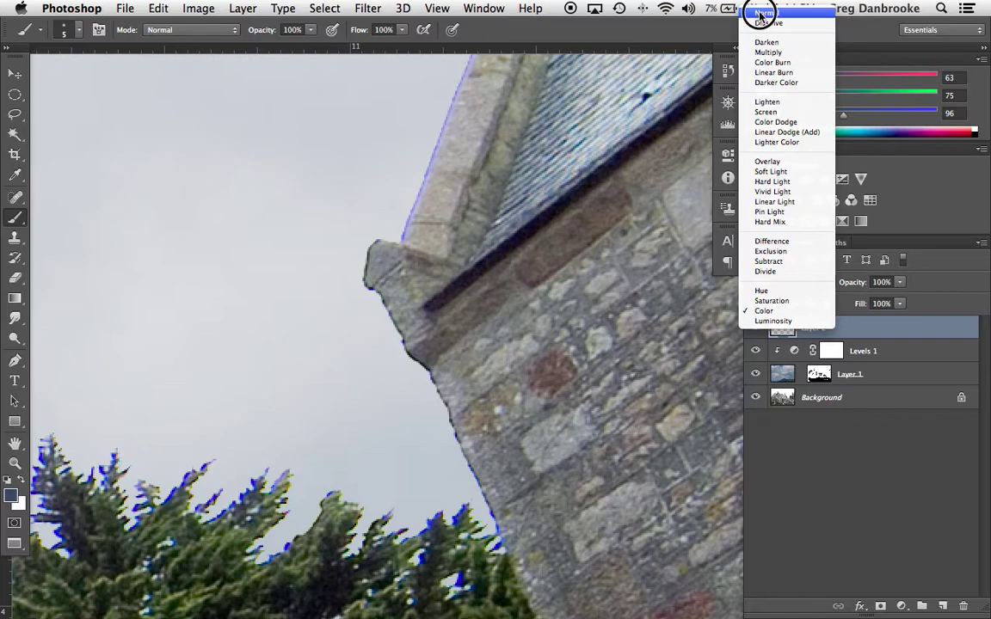
pyautogui.click(759, 14)
pyautogui.press('v')
pyautogui.moveTo(390, 323)
pyautogui.mouseDown()
pyautogui.moveTo(336, 265)
pyautogui.moveTo(356, 316)
pyautogui.moveTo(375, 283)
pyautogui.moveTo(400, 323)
pyautogui.mouseUp()
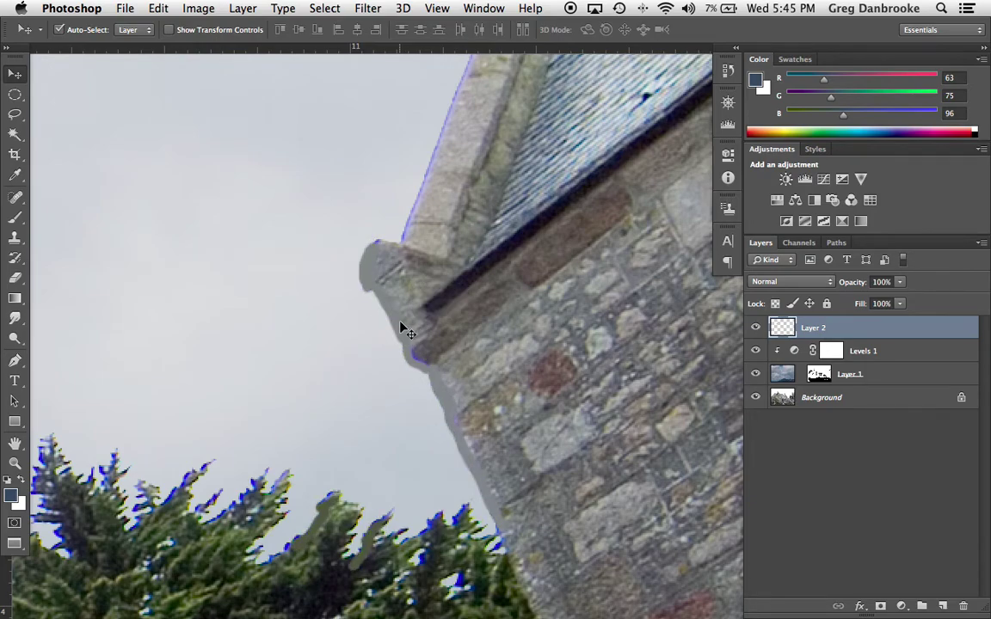
pyautogui.moveTo(789, 281); pyautogui.dragTo(812, 579)
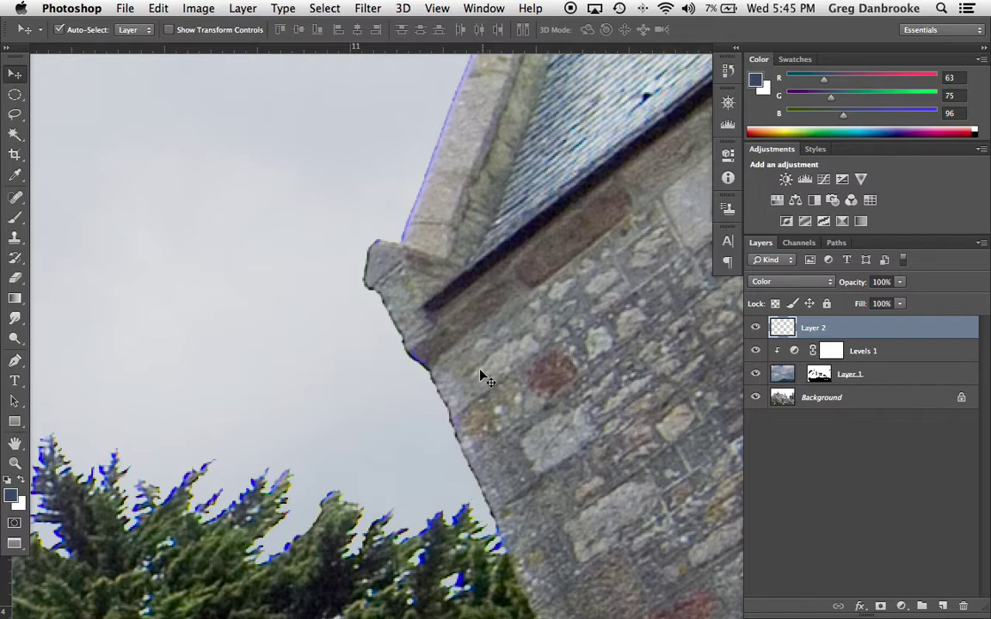
pyautogui.moveTo(413, 323)
pyautogui.mouseDown()
pyautogui.moveTo(438, 299)
pyautogui.moveTo(270, 527)
pyautogui.moveTo(393, 336)
pyautogui.mouseUp()
# Zoom to the right-hand tower's ledge and hide Layer 2 for a before view.
pyautogui.moveTo(332, 437); pyautogui.dragTo(375, 405)
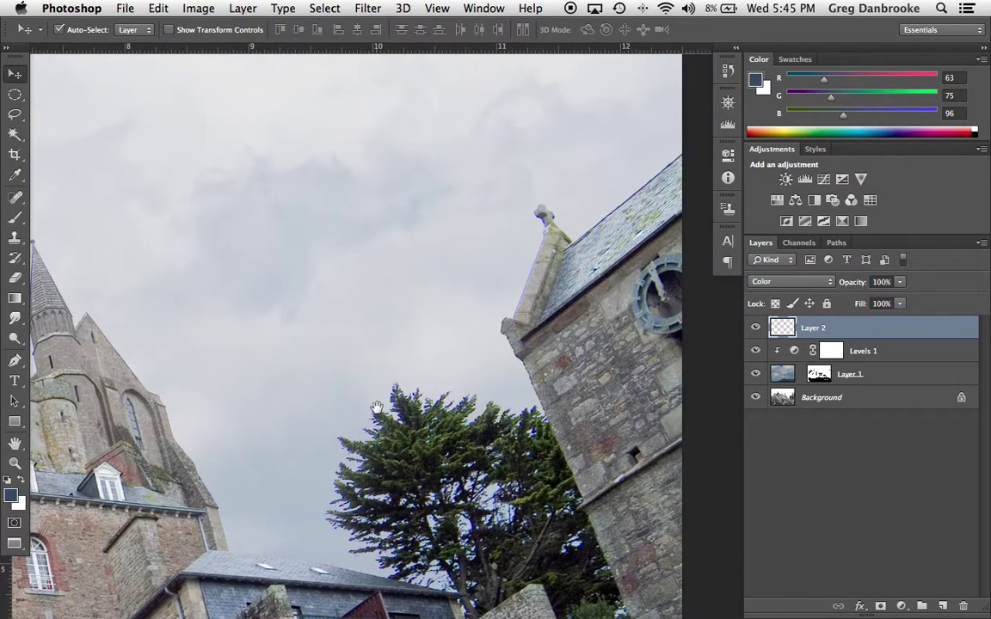
pyautogui.moveTo(469, 322); pyautogui.dragTo(524, 360)
pyautogui.click(755, 328)
pyautogui.click(756, 328)
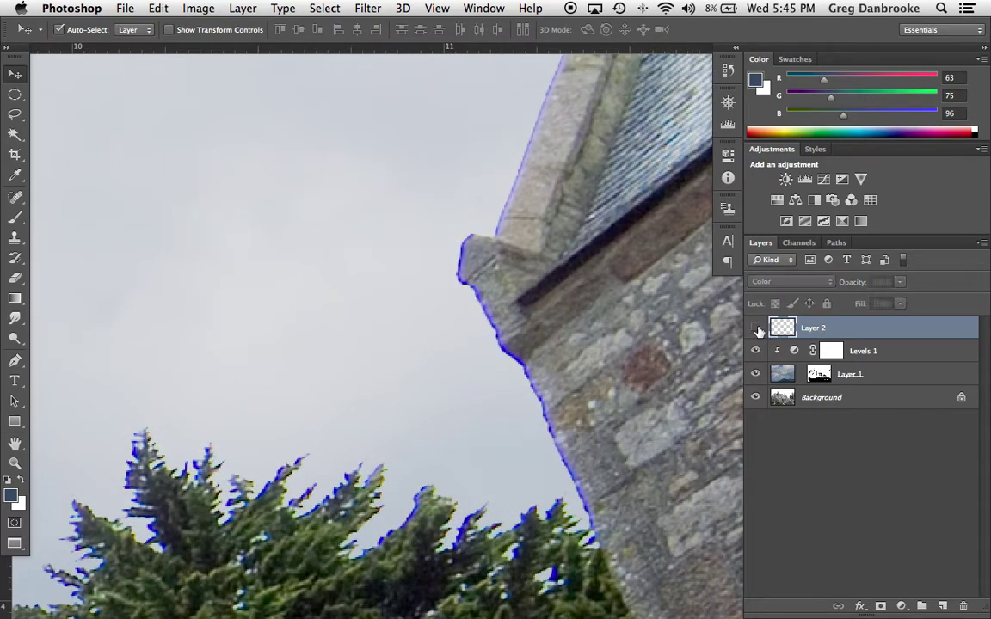